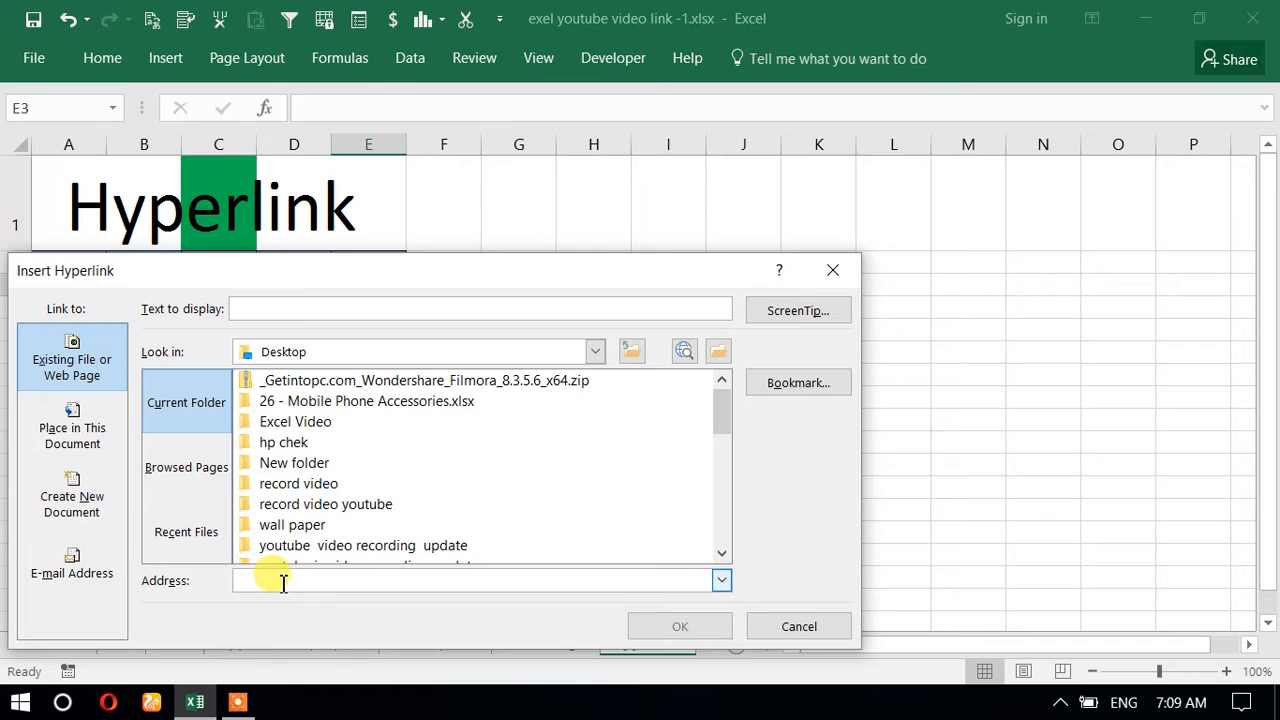
pyautogui.write('www.')
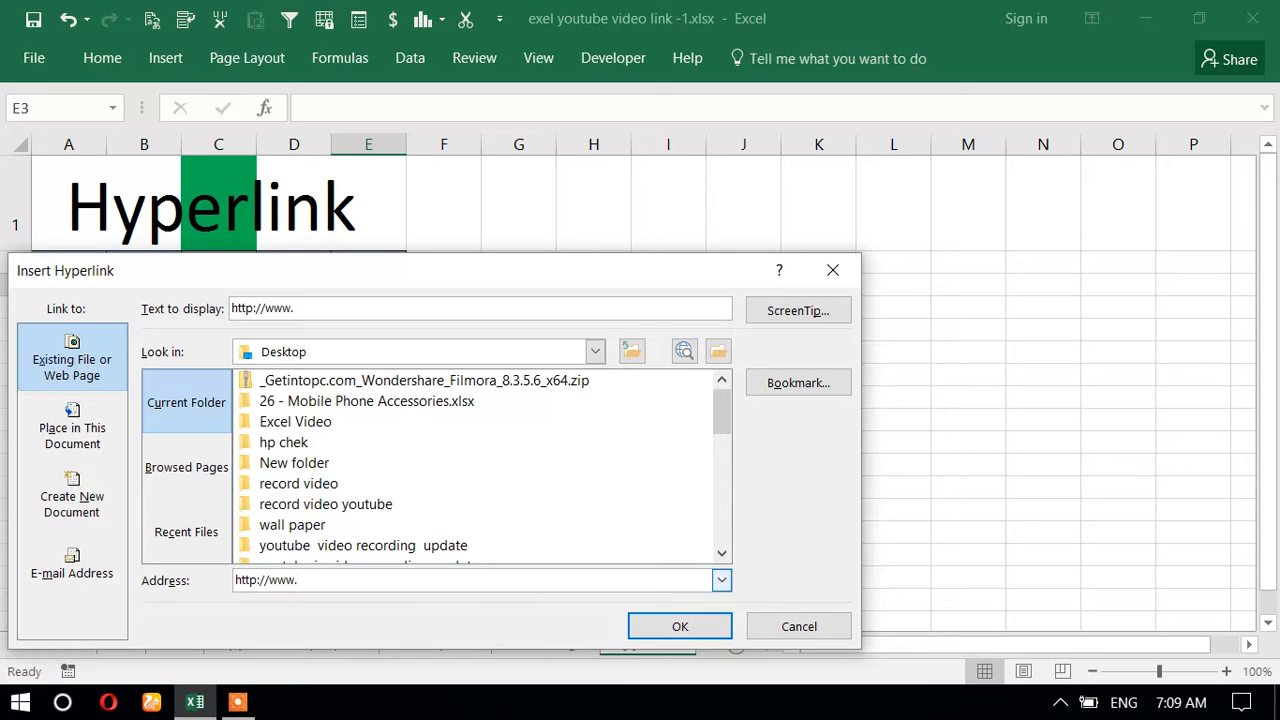
pyautogui.write('Excel Deepak Trainer')
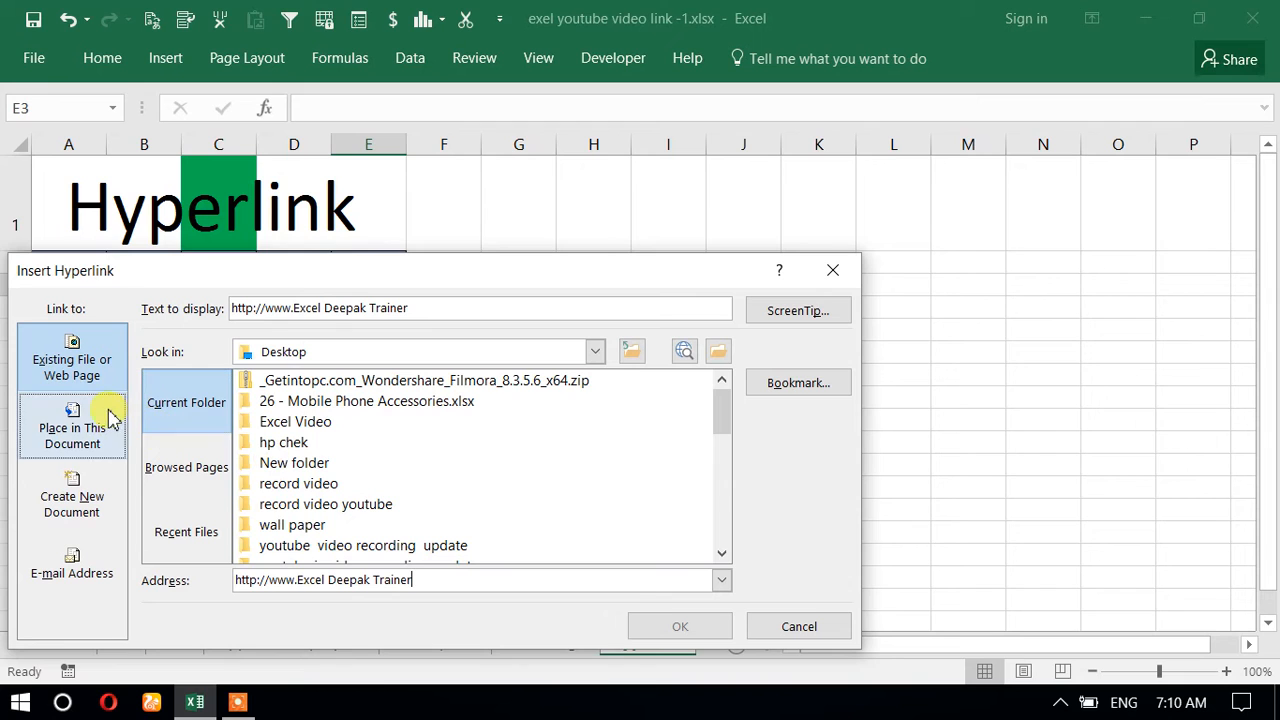
# Step: Insert a hyperlink in cell E3 that points to cell B2 of the Hyperlink sheet in this document
pyautogui.click(82, 428)
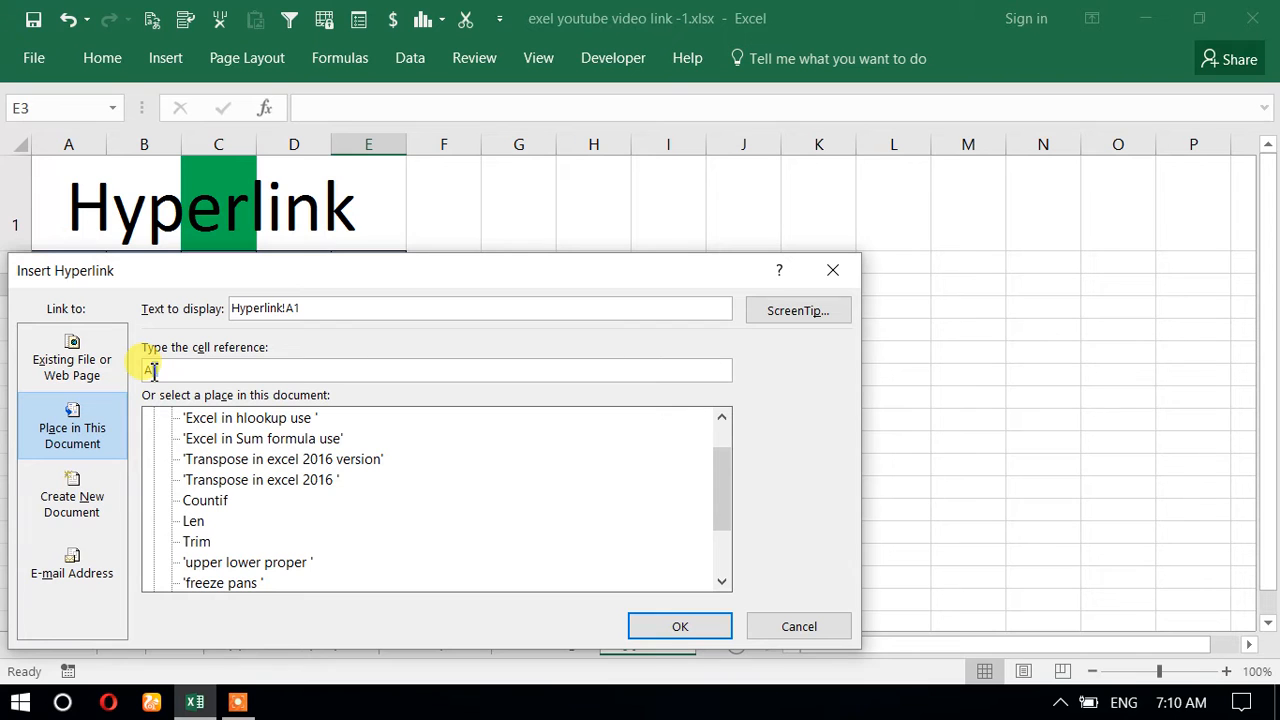
pyautogui.moveTo(272, 278); pyautogui.dragTo(287, 345)
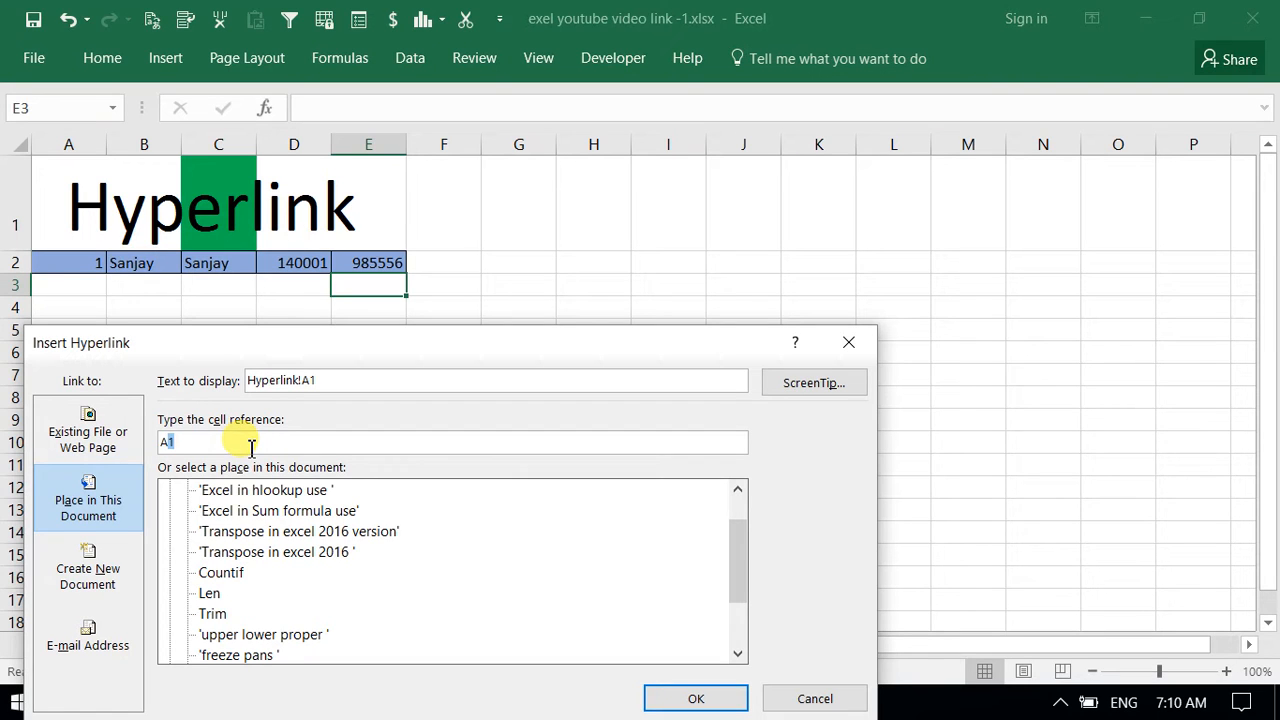
pyautogui.press('BackSpace')
pyautogui.press('BackSpace')
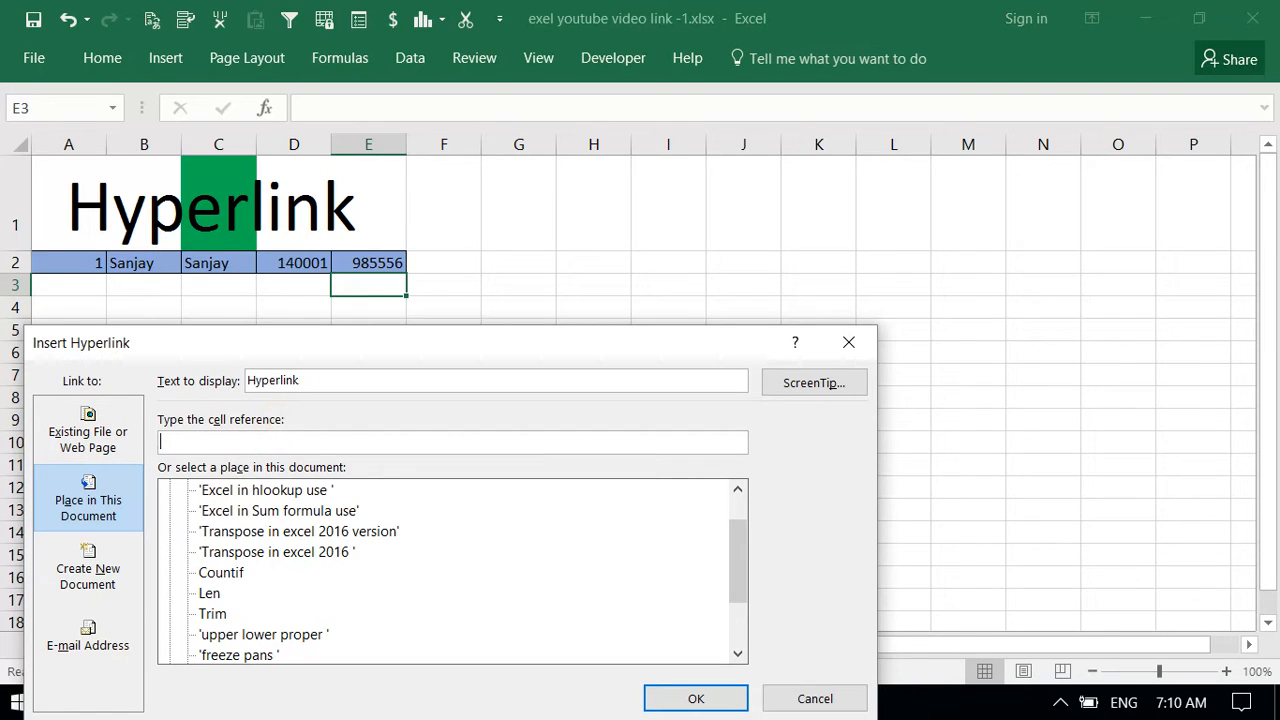
pyautogui.write('B2')
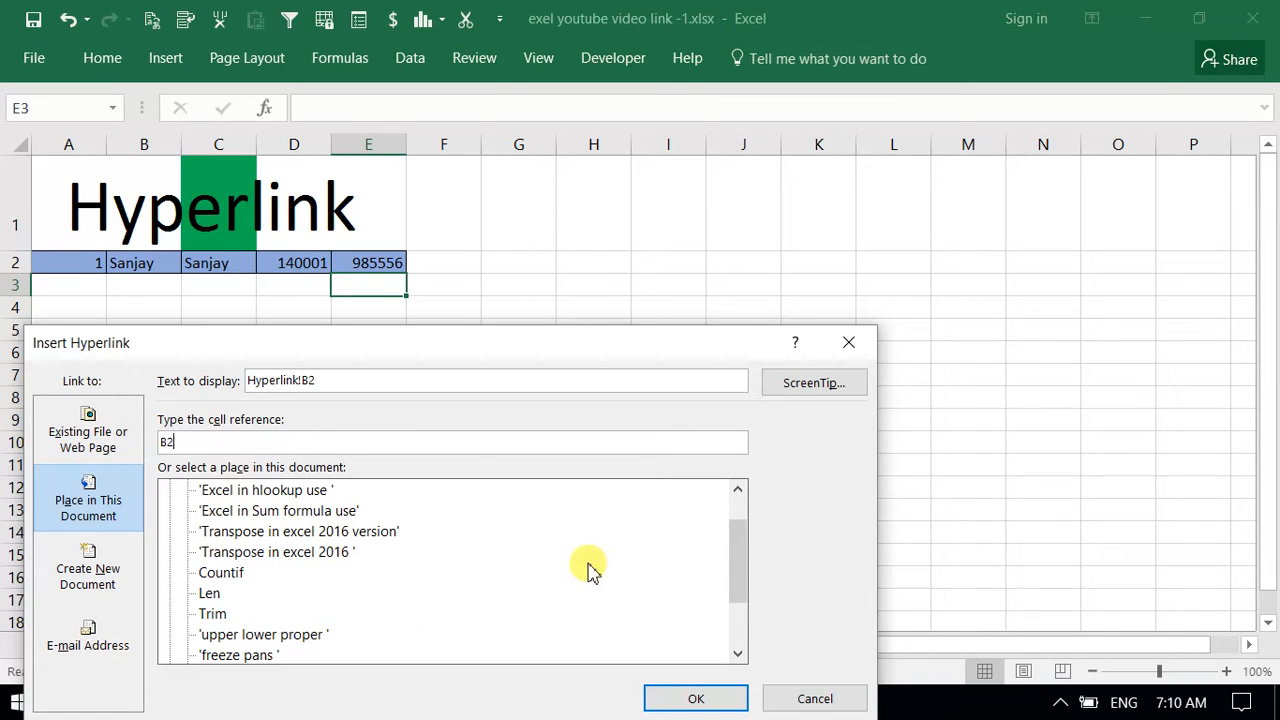
pyautogui.click(700, 699)
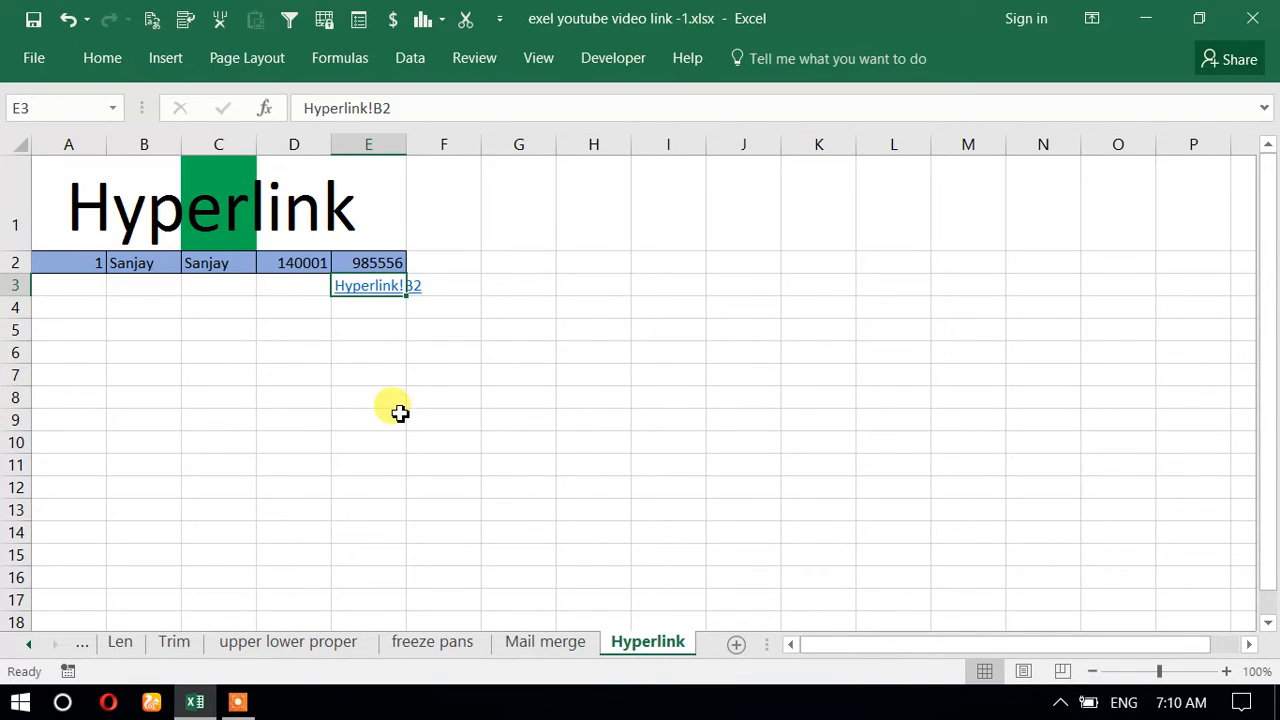
# Step: Test the hyperlink in cell E3 by following it from elsewhere on the sheet
pyautogui.click(390, 376)
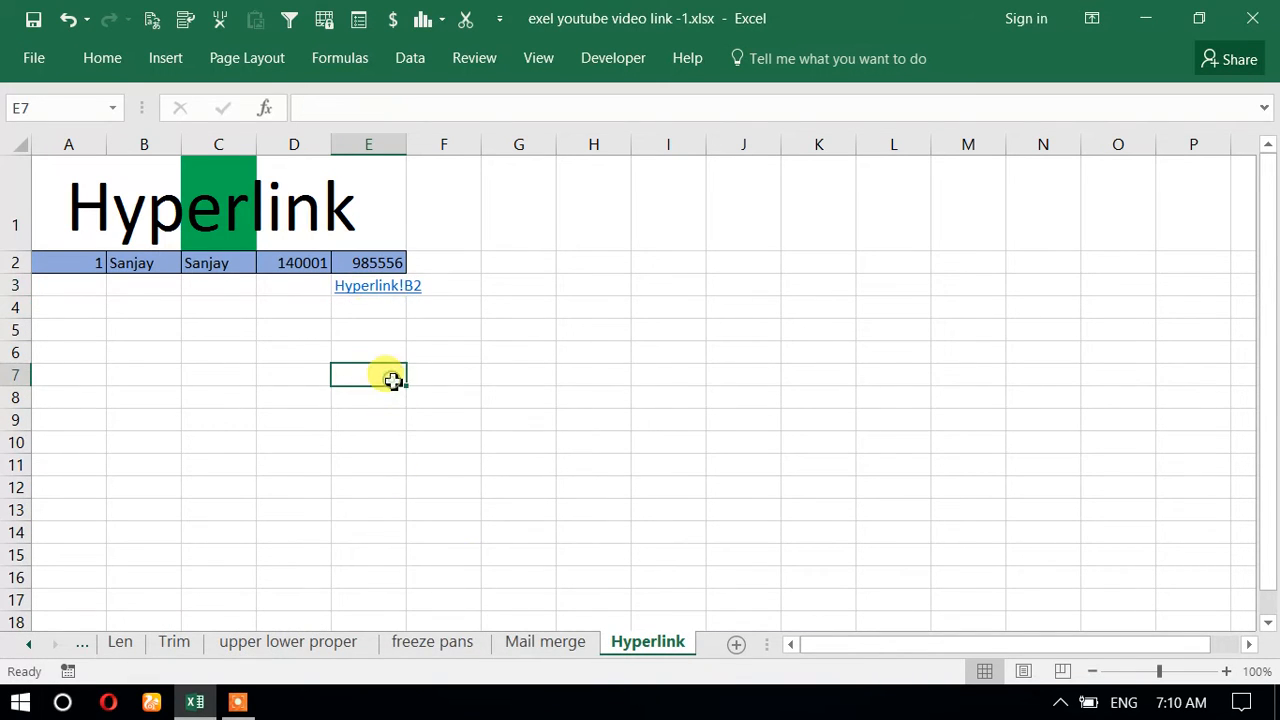
pyautogui.click(379, 295)
pyautogui.click(379, 295)
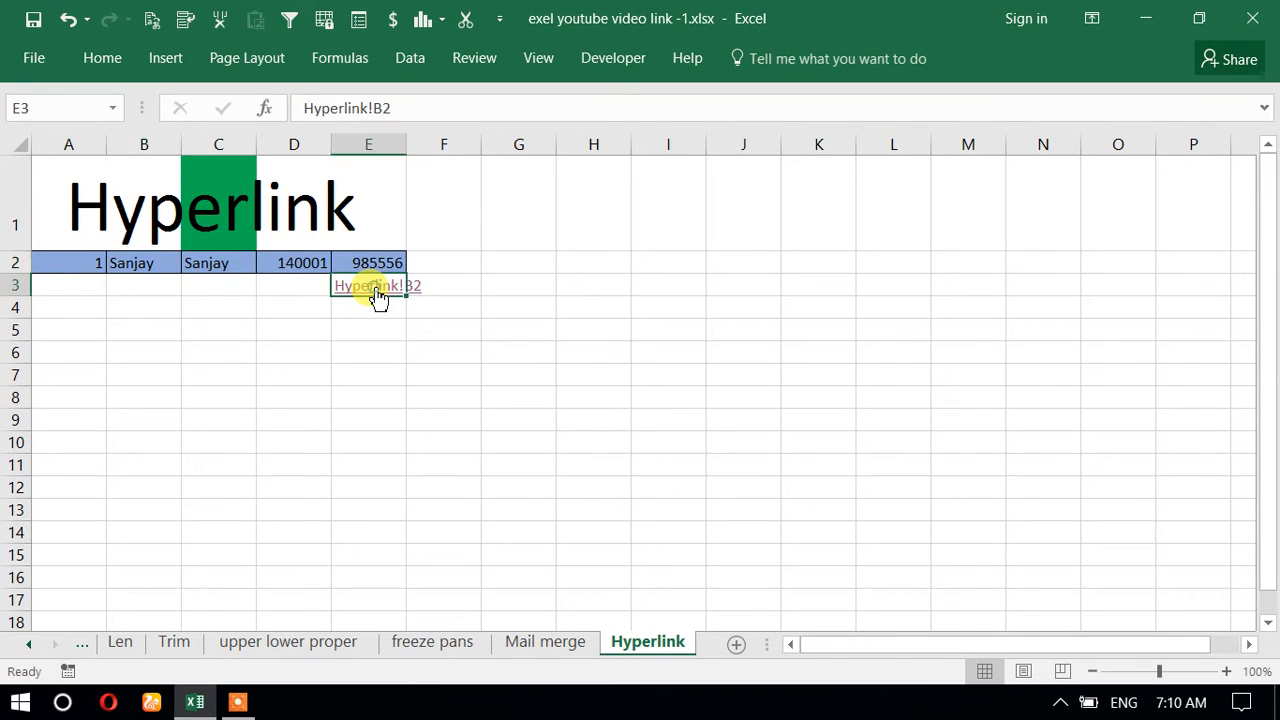
pyautogui.click(379, 295)
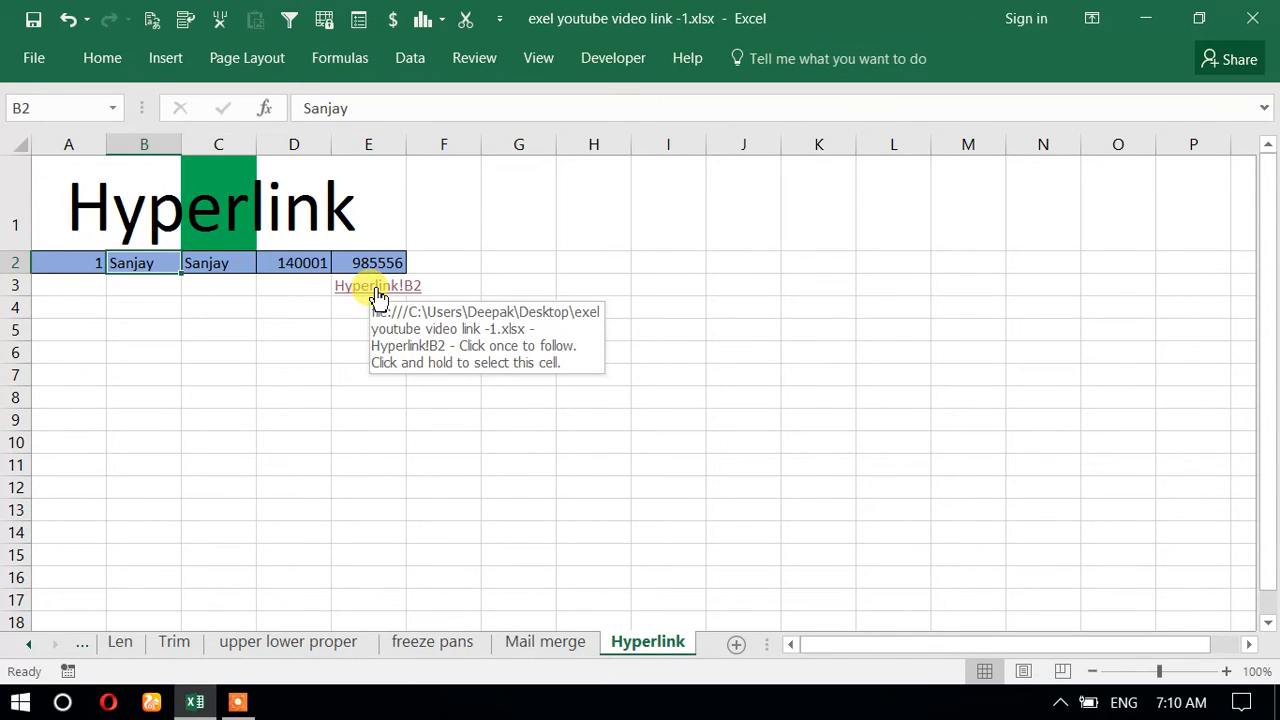
pyautogui.click(379, 295)
pyautogui.click(367, 382)
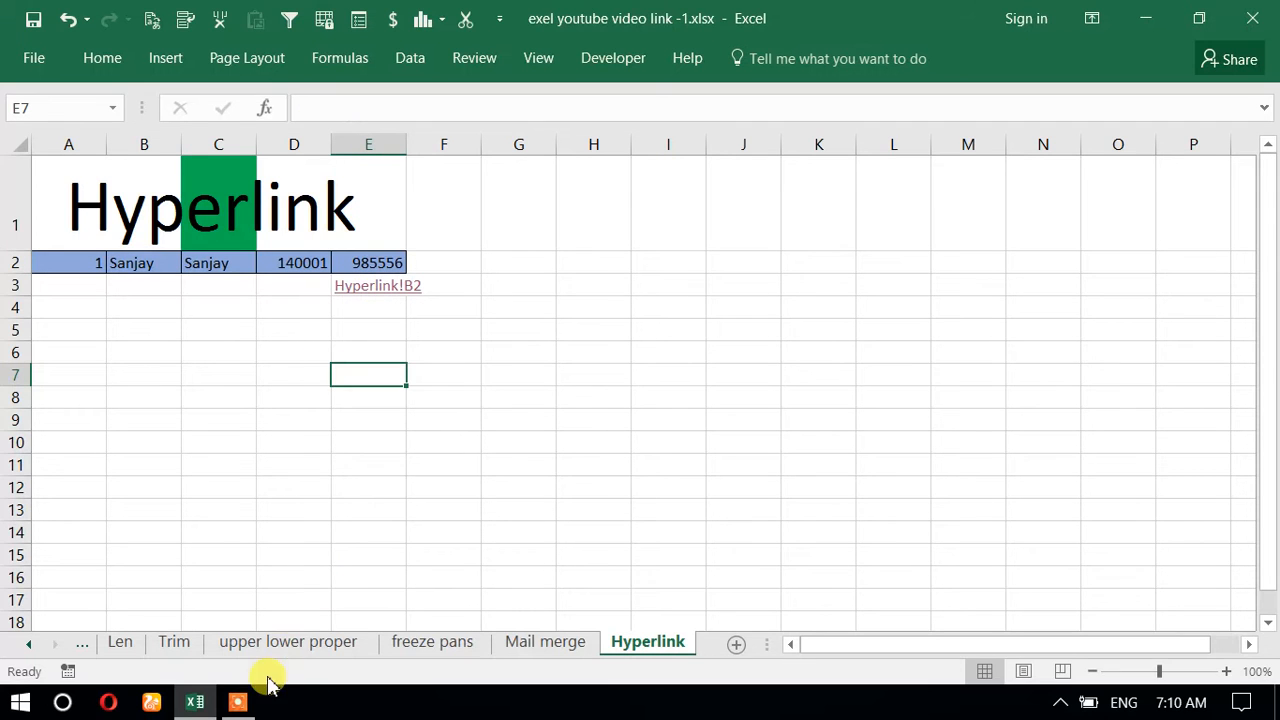
# Step: Insert a hyperlink in cell F10 to a new document named Excel plus the trainer's name, set for editing now
pyautogui.click(412, 447)
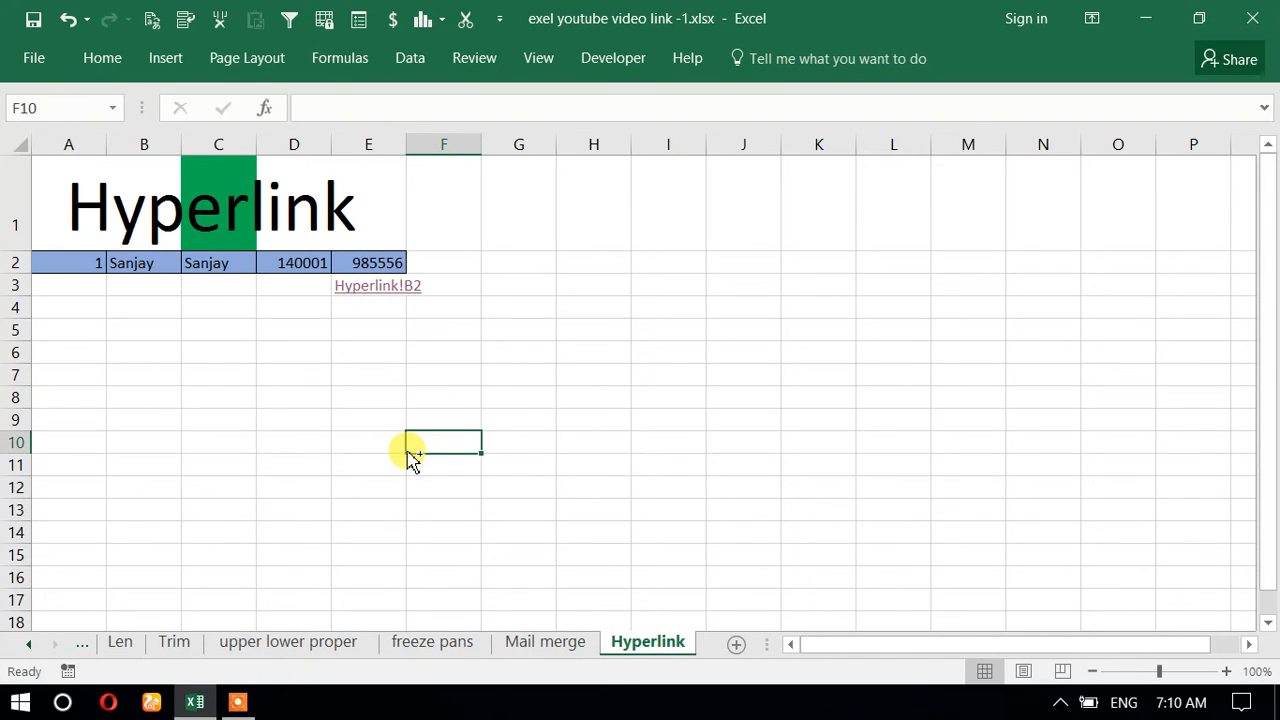
pyautogui.hotkey('ctrl', 'k')
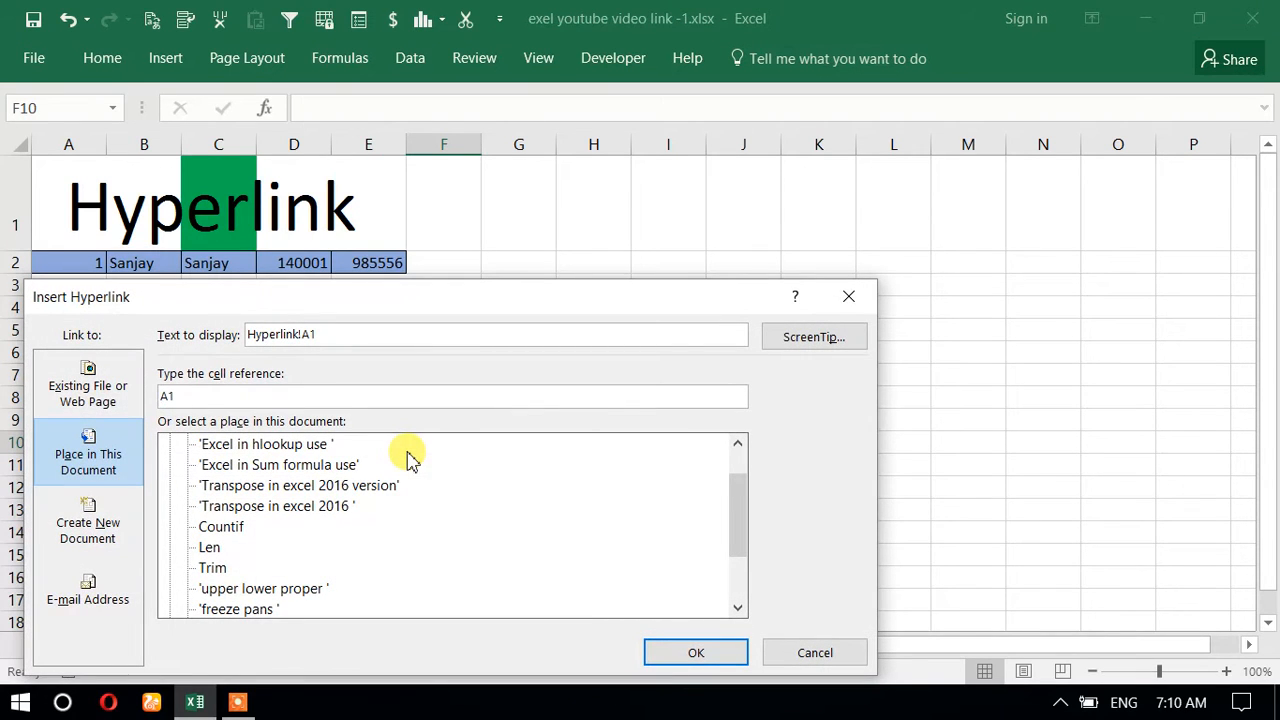
pyautogui.click(98, 530)
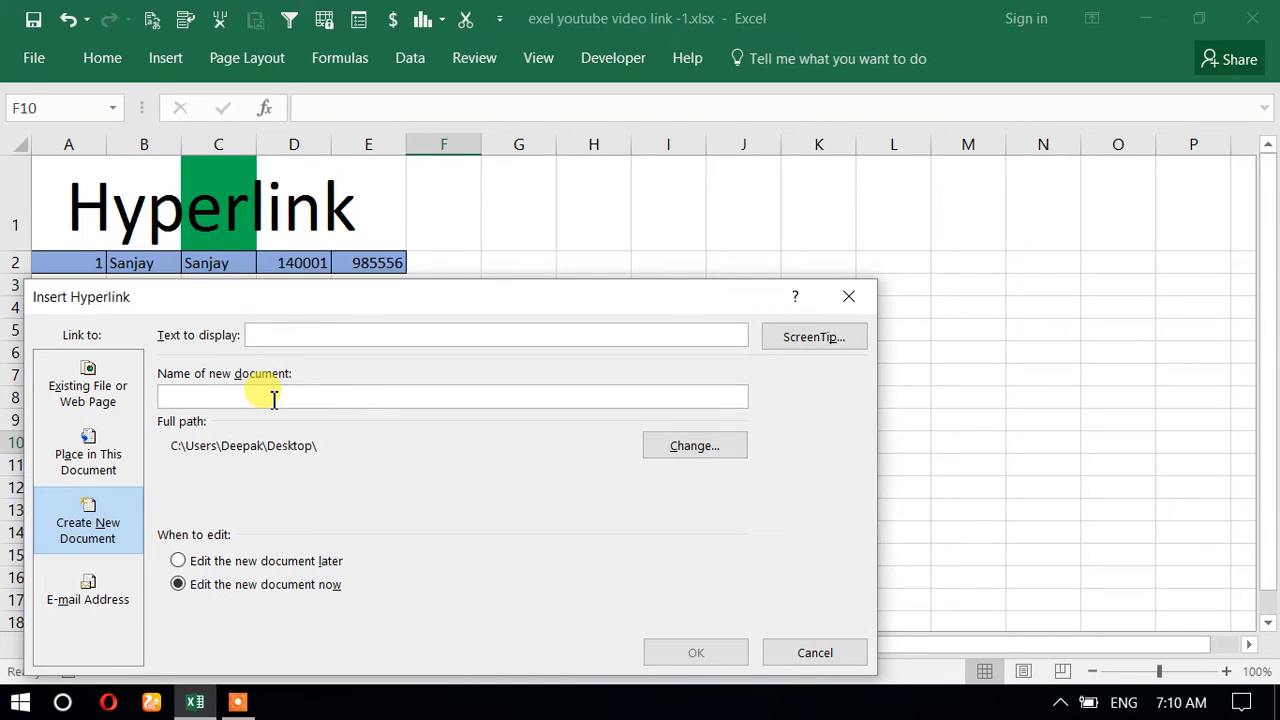
pyautogui.write('Excek')
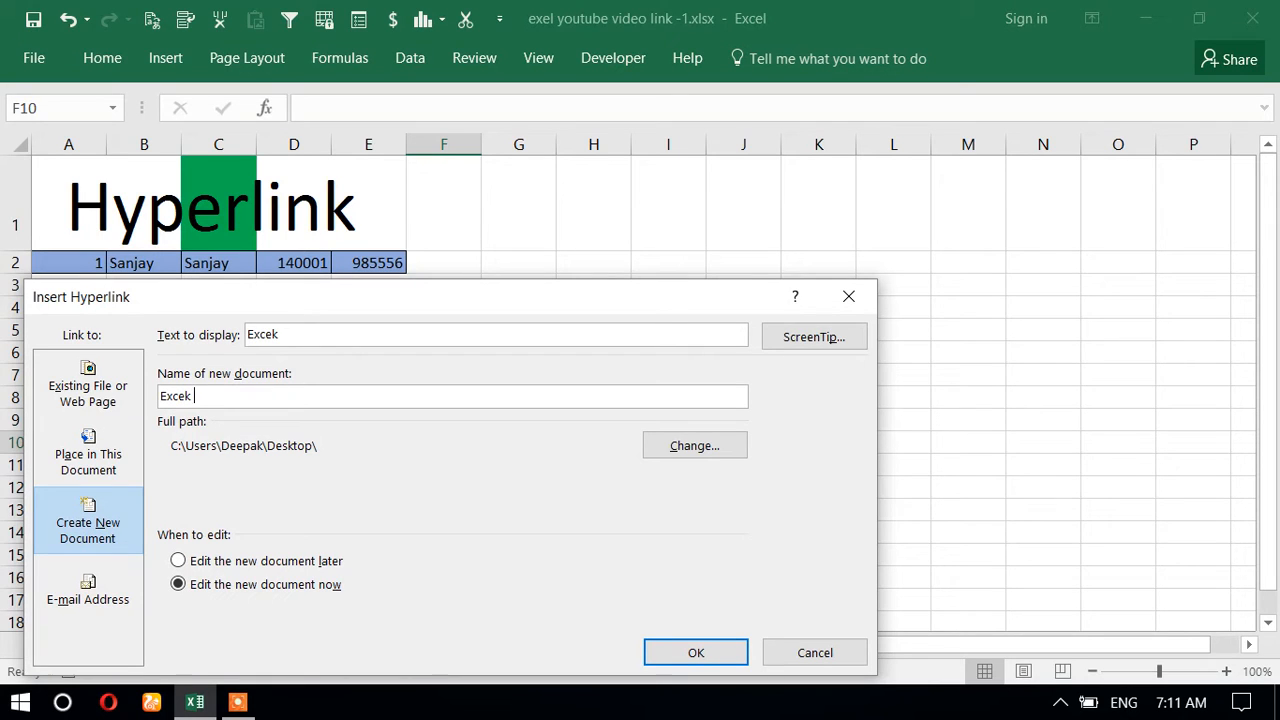
pyautogui.press('BackSpace')
pyautogui.write('l dee')
pyautogui.press('BackSpace')
pyautogui.press('BackSpace')
pyautogui.press('BackSpace')
pyautogui.write('Deepak trainer')
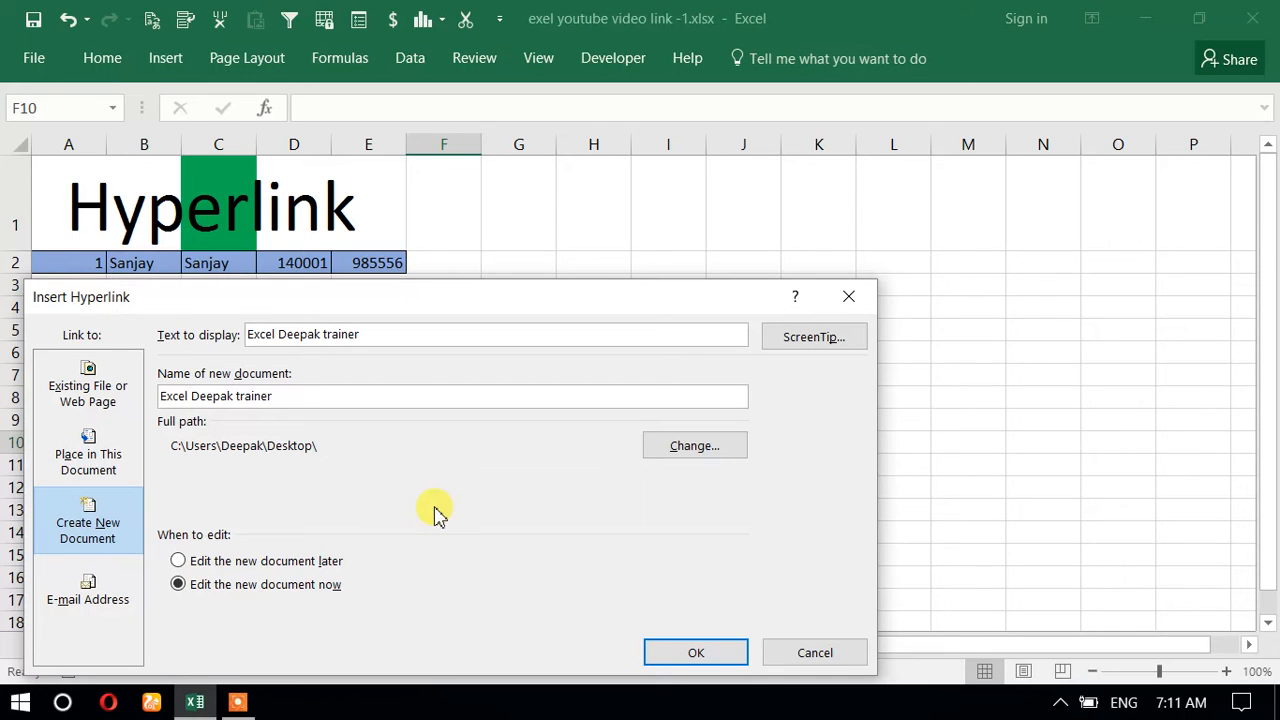
pyautogui.click(703, 652)
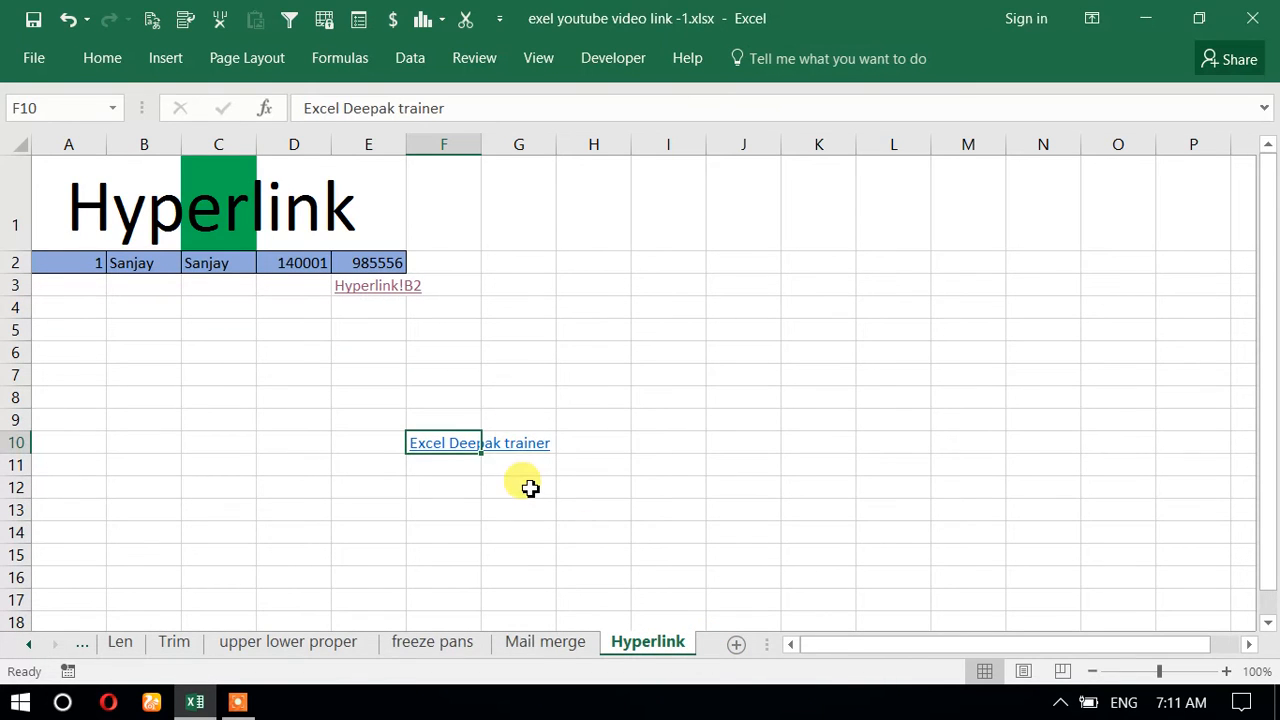
# Step: Follow the new-document link in cell F10, and return to the workbook exel youtube video link -1.xlsx
pyautogui.click(452, 445)
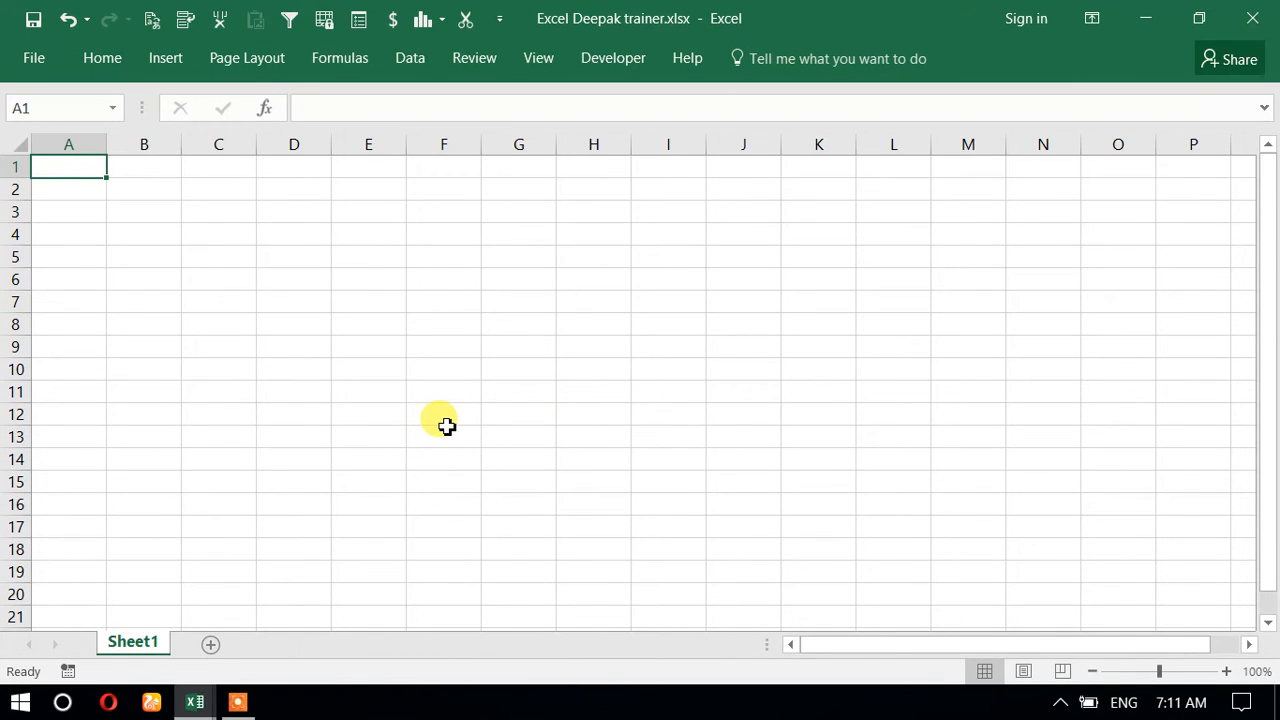
pyautogui.click(190, 704)
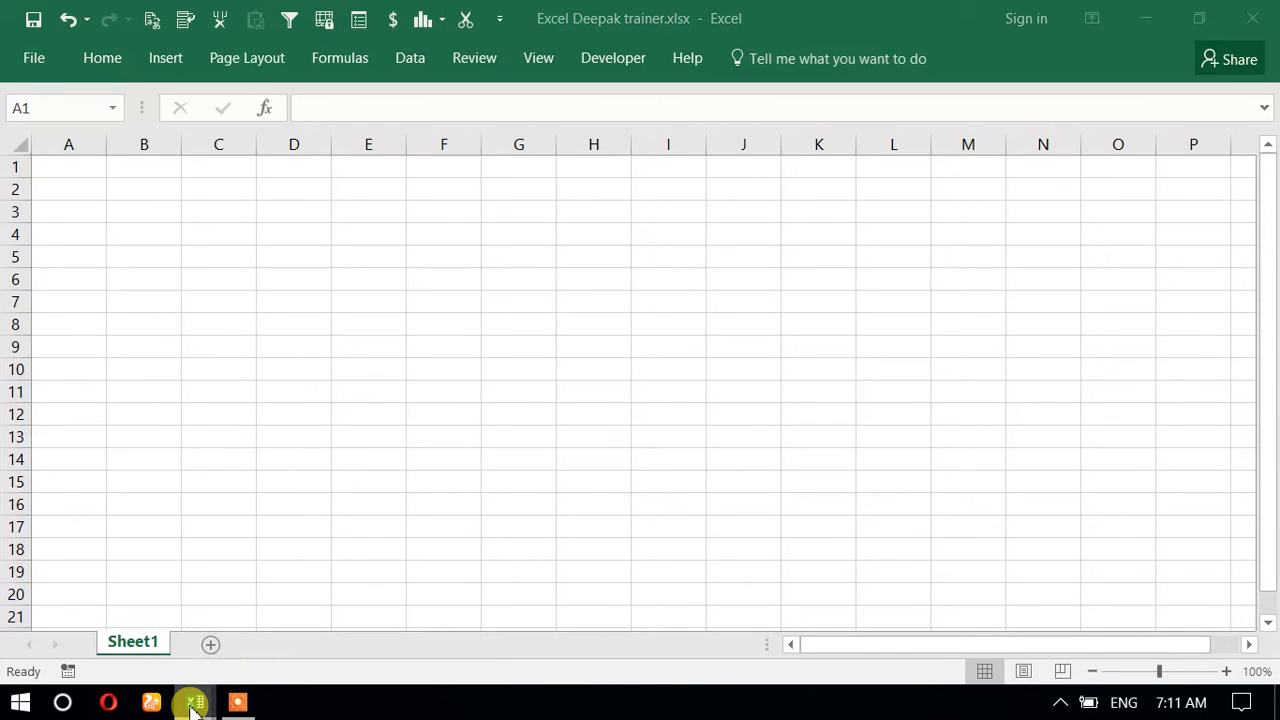
pyautogui.click(190, 706)
pyautogui.click(199, 706)
pyautogui.click(114, 614)
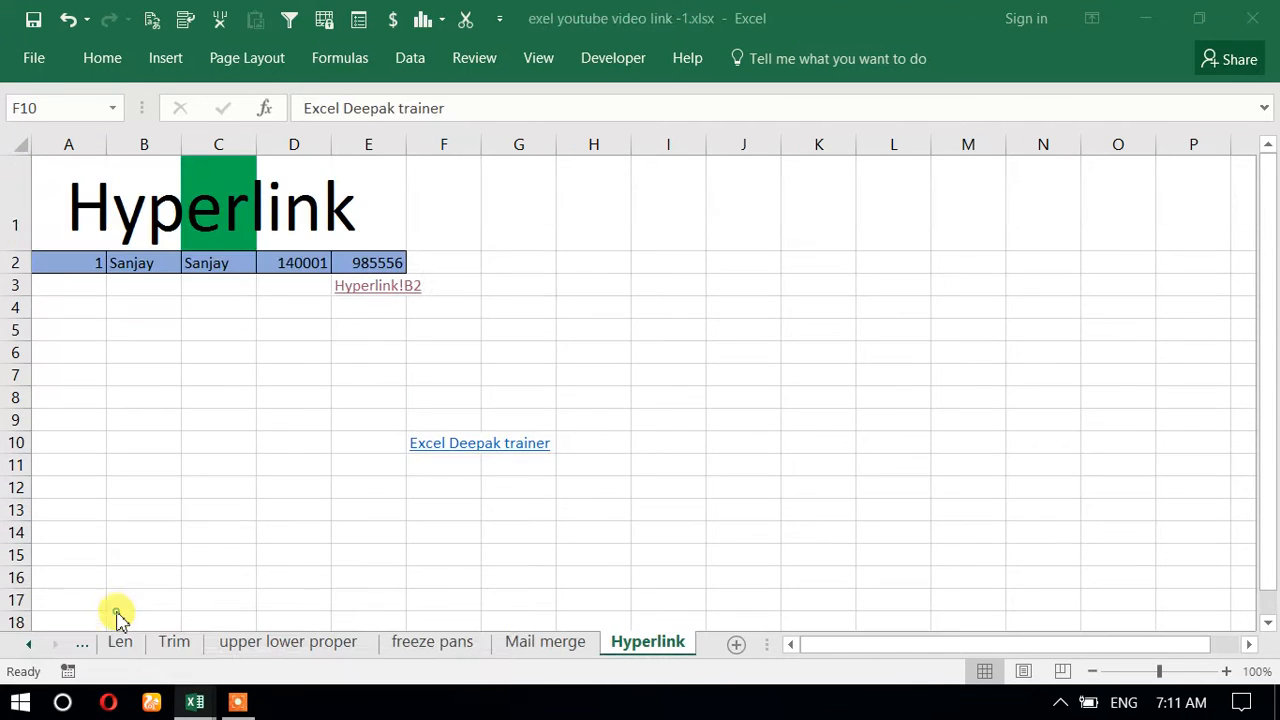
# Step: Review the e-mail address and subject fields for a hyperlink in cell H11 without creating the link
pyautogui.click(586, 462)
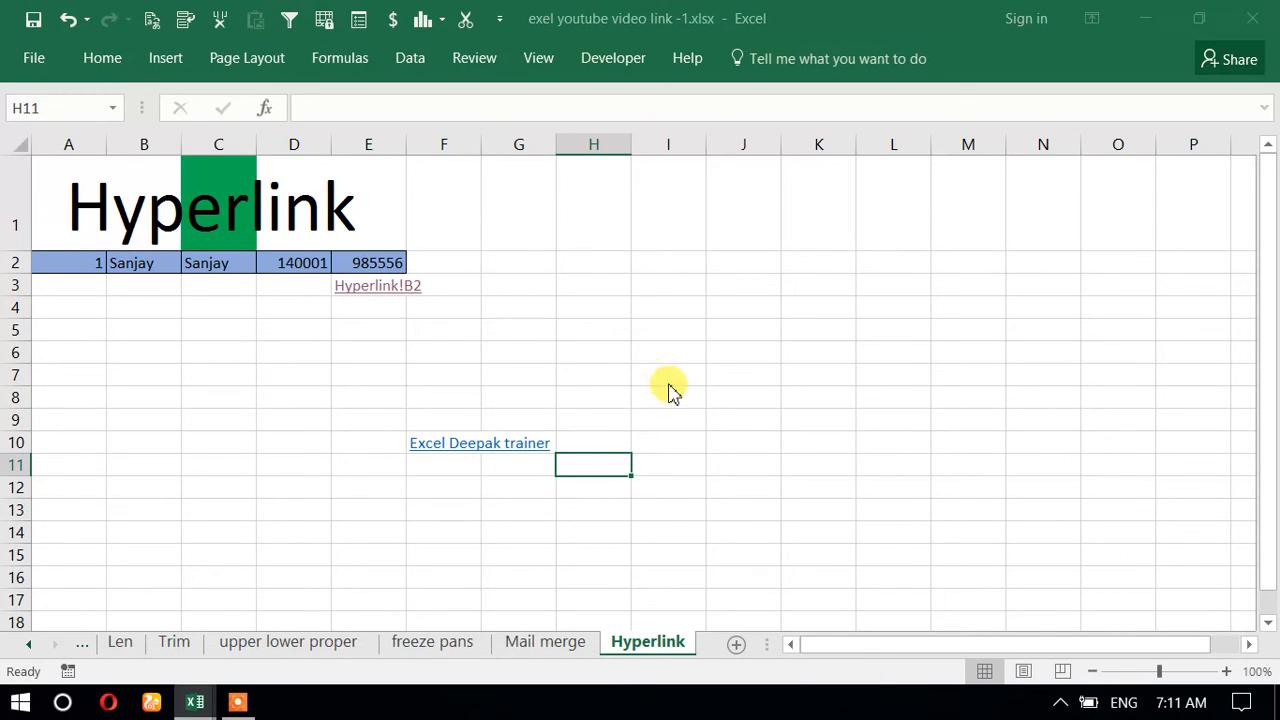
pyautogui.hotkey('ctrl', 'k')
pyautogui.moveTo(560, 306); pyautogui.dragTo(642, 218)
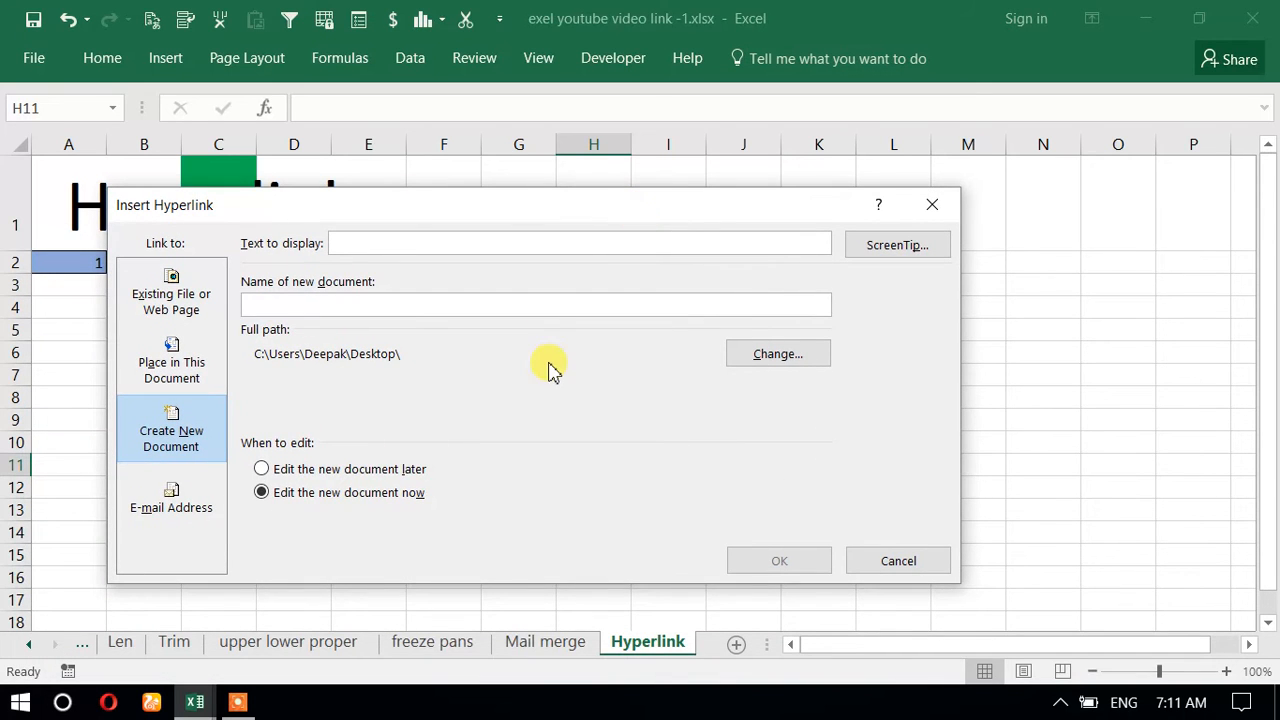
pyautogui.click(189, 513)
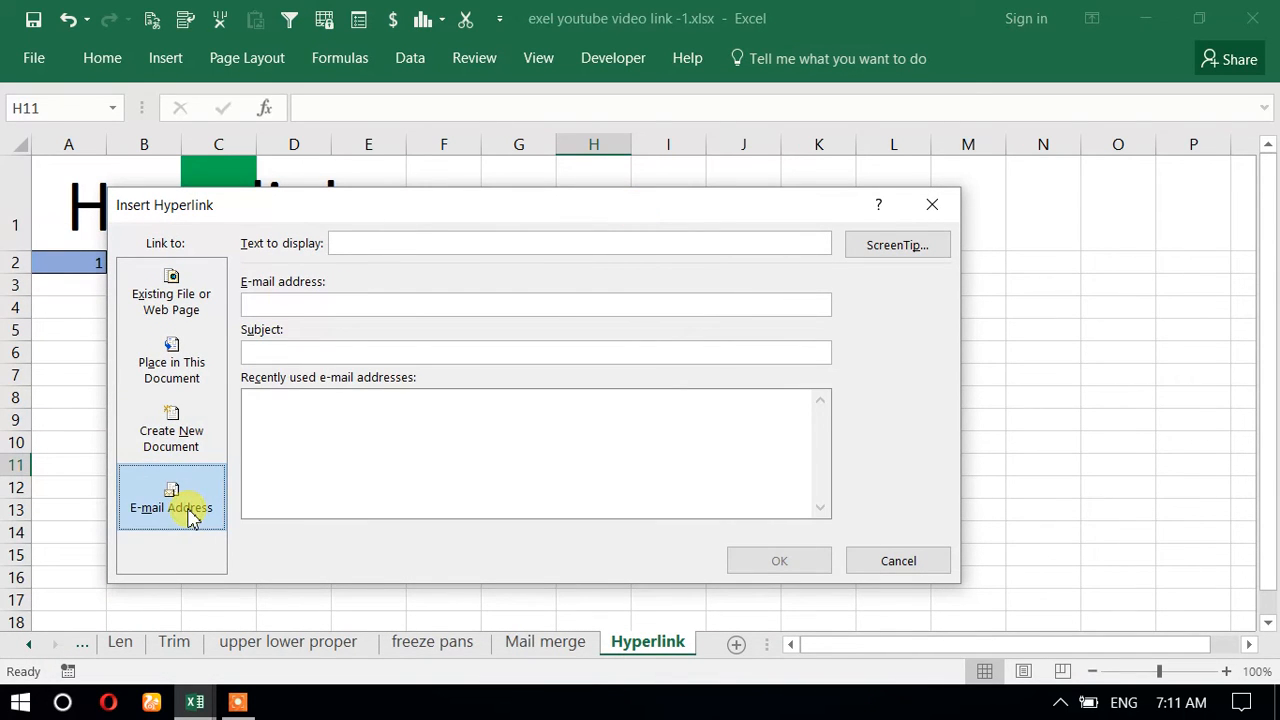
pyautogui.click(303, 347)
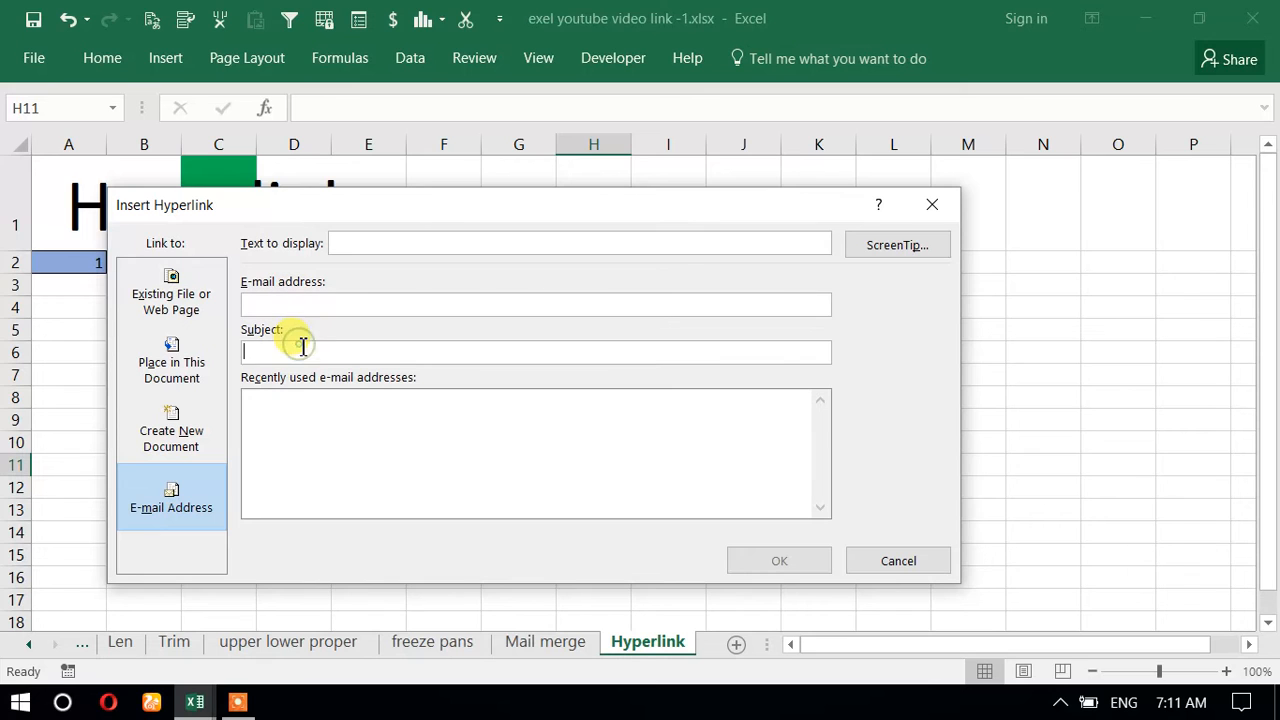
pyautogui.click(310, 408)
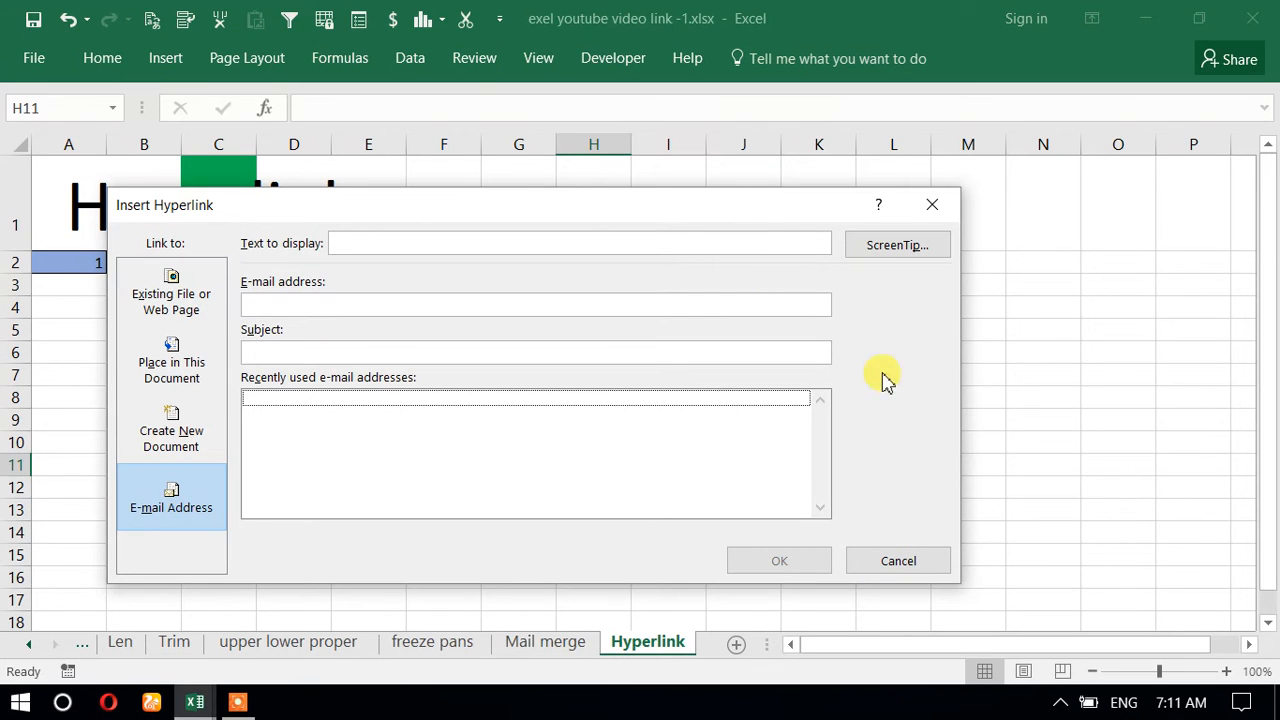
pyautogui.click(920, 552)
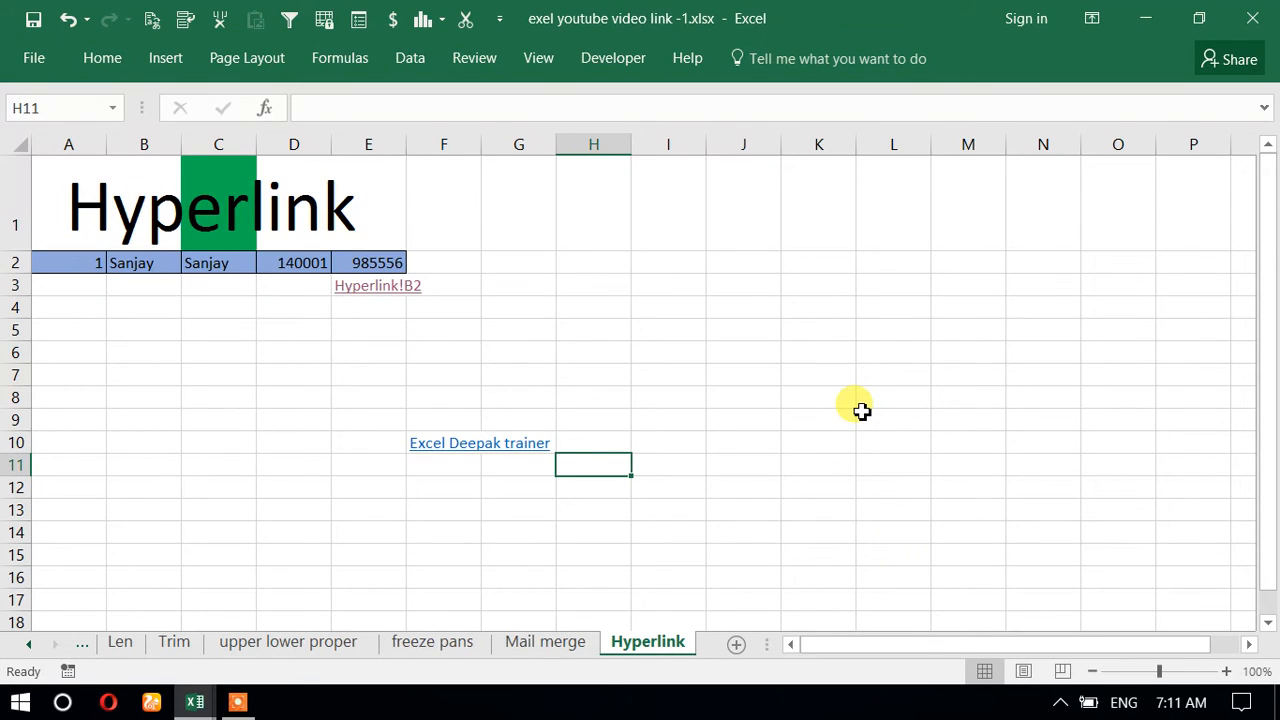
# Step: Insert a hyperlink in cell H11 to the existing wall paper folder on the Desktop
pyautogui.hotkey('ctrl', 'k')
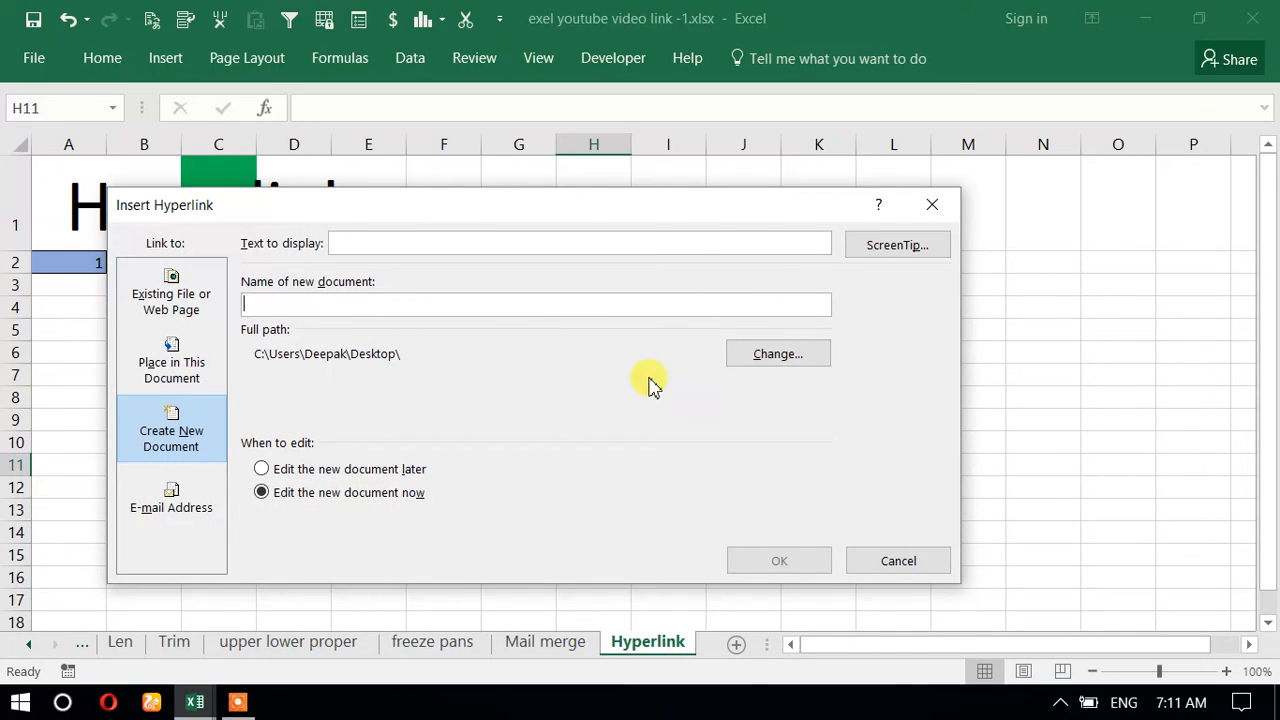
pyautogui.click(163, 295)
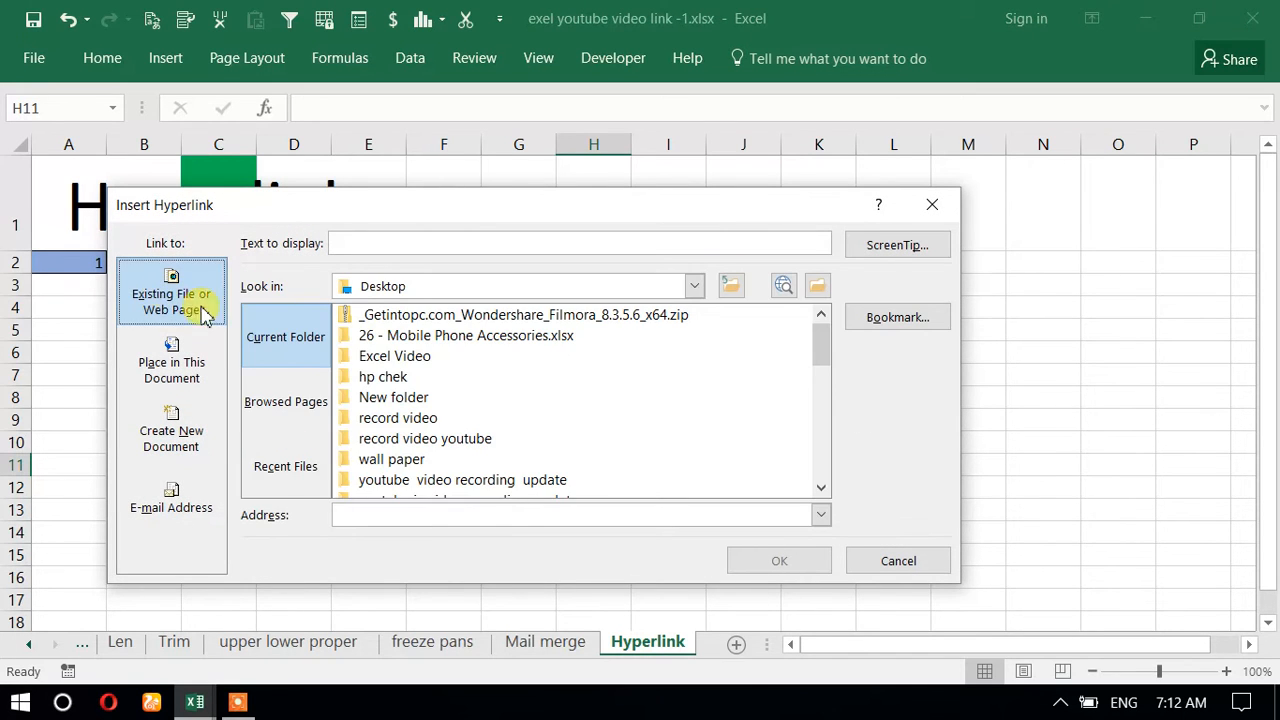
pyautogui.click(290, 340)
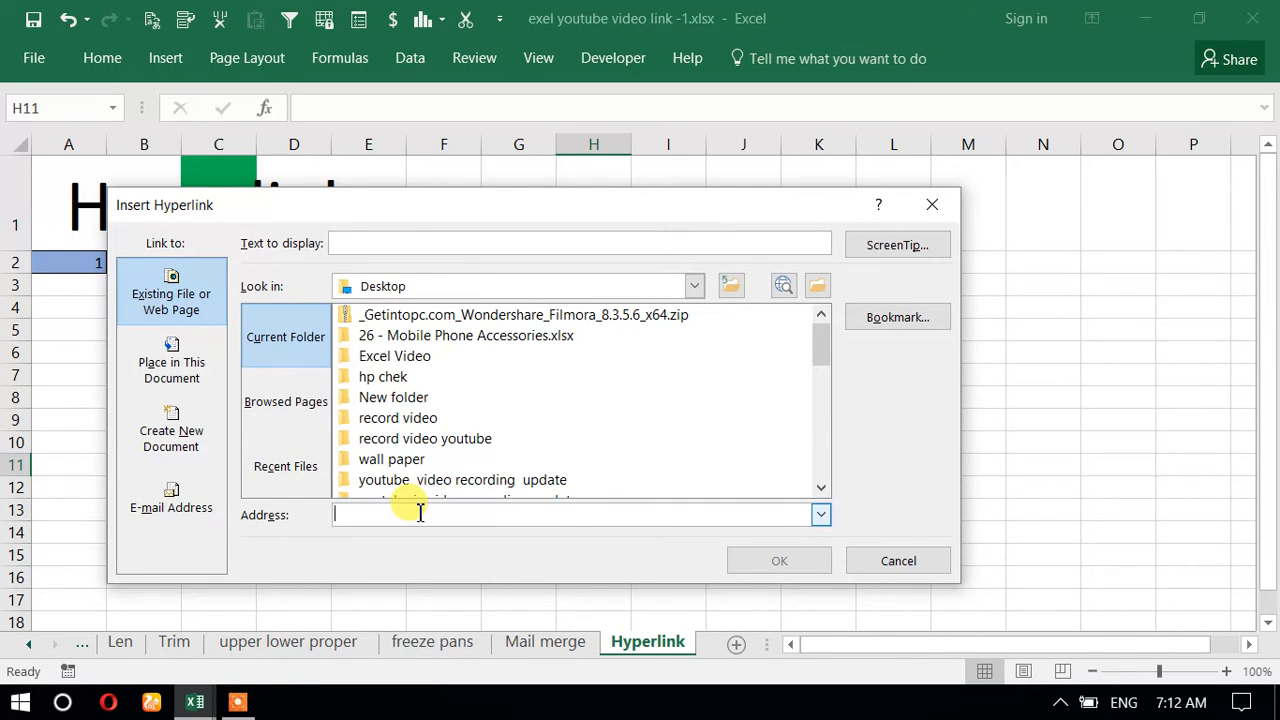
pyautogui.write('wallpaper')
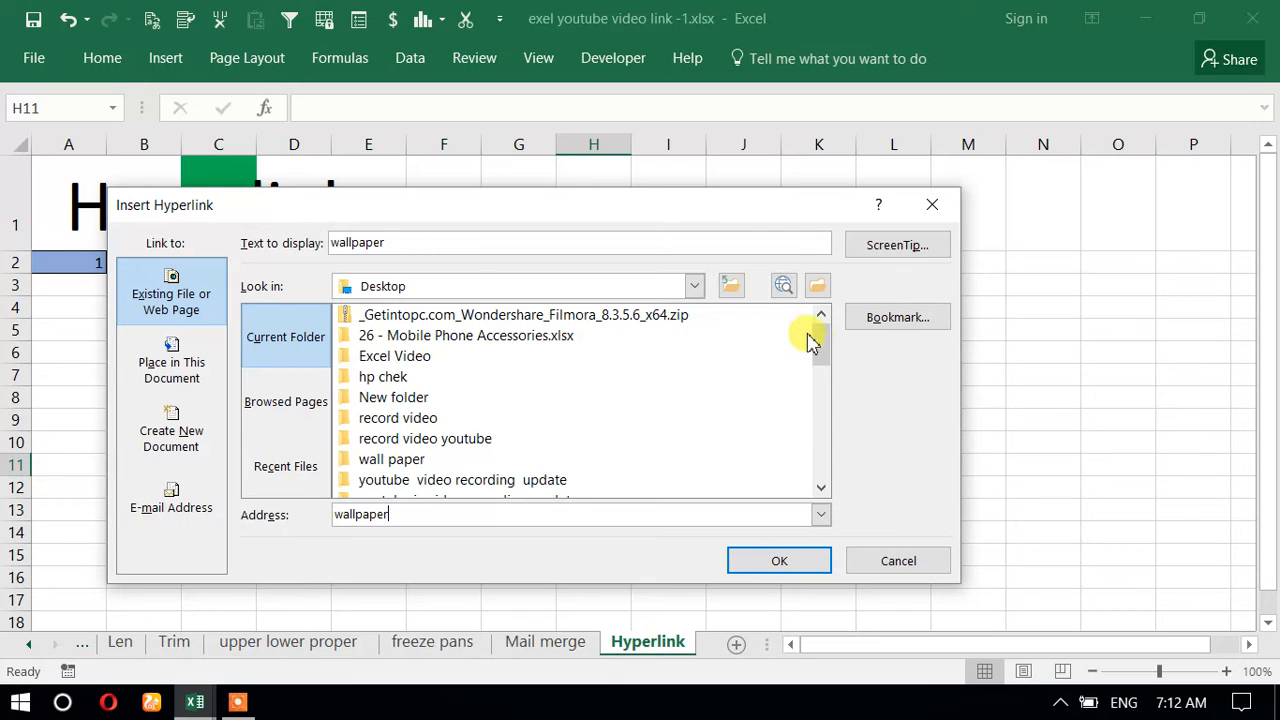
pyautogui.click(437, 462)
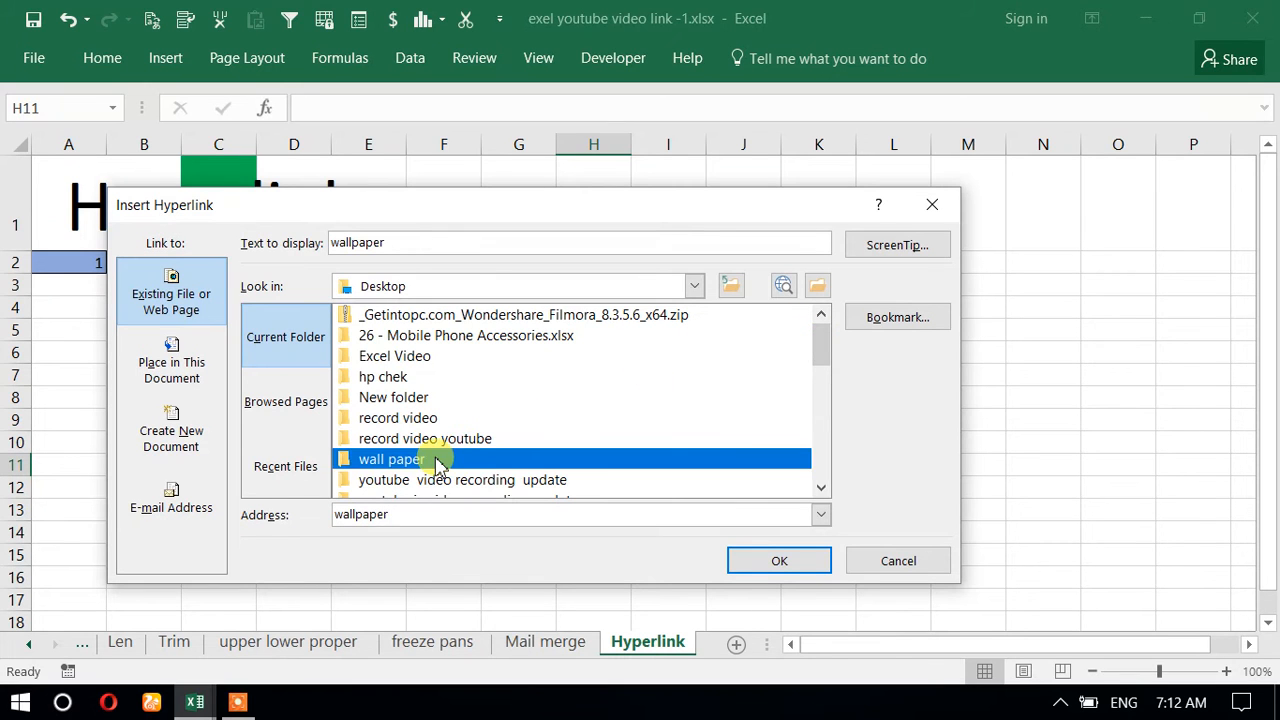
pyautogui.click(780, 562)
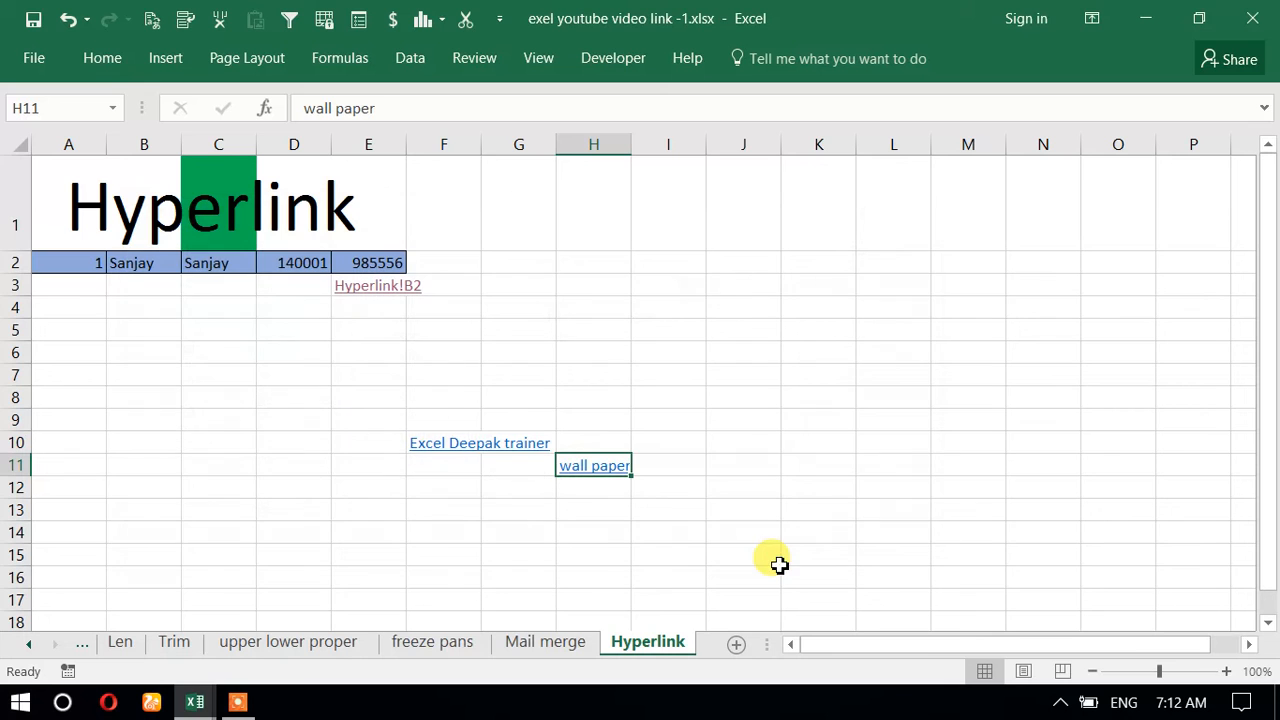
# Step: Follow the wall paper link in cell H11 to view its folder, and close the folder window
pyautogui.click(697, 508)
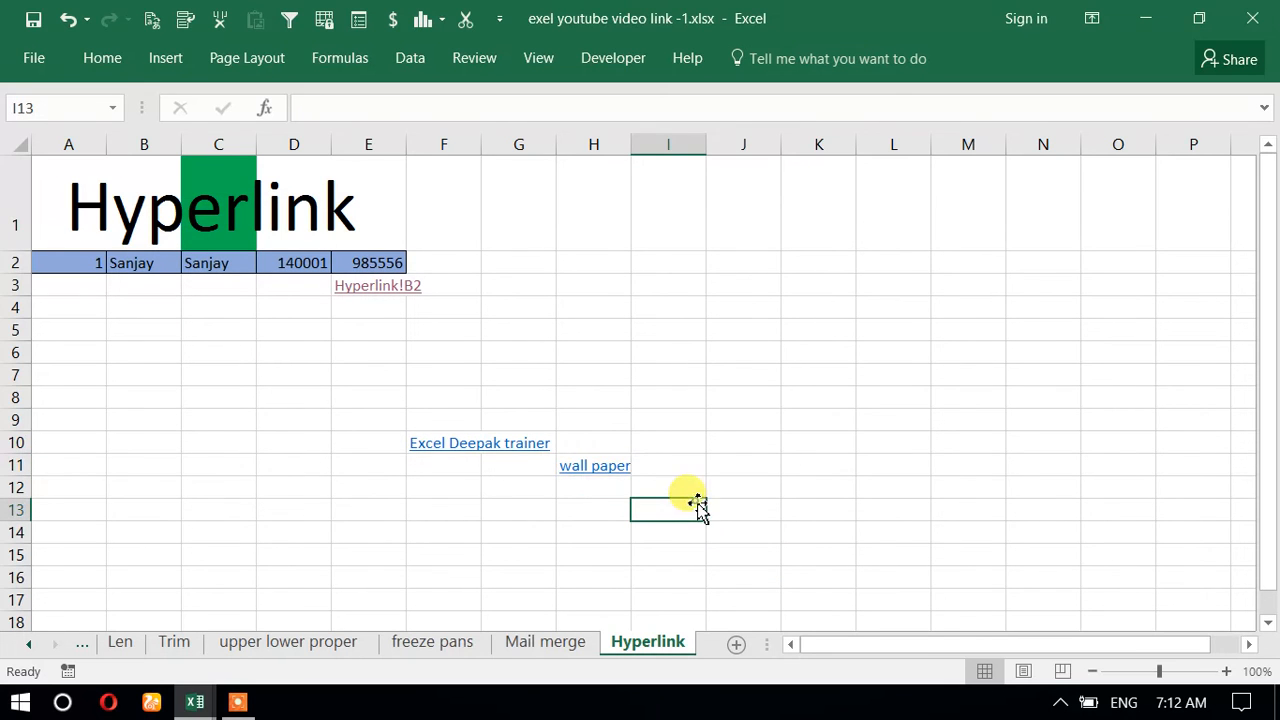
pyautogui.click(598, 468)
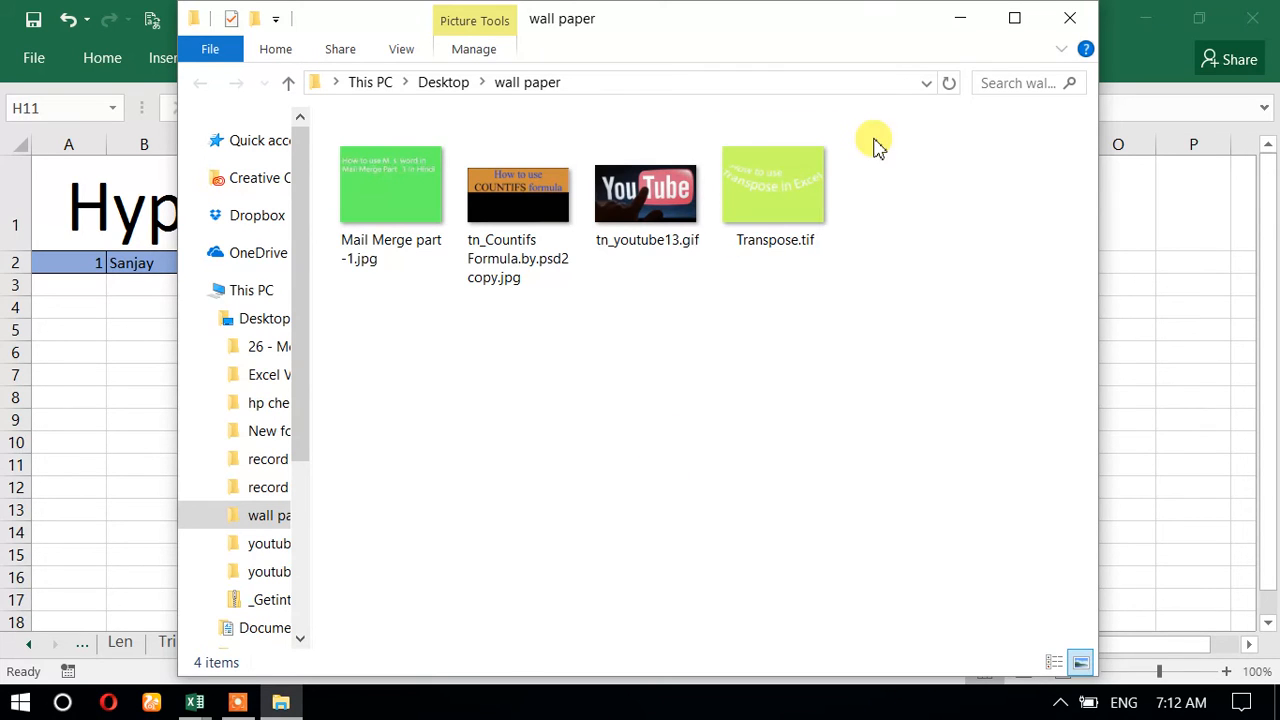
pyautogui.click(1062, 35)
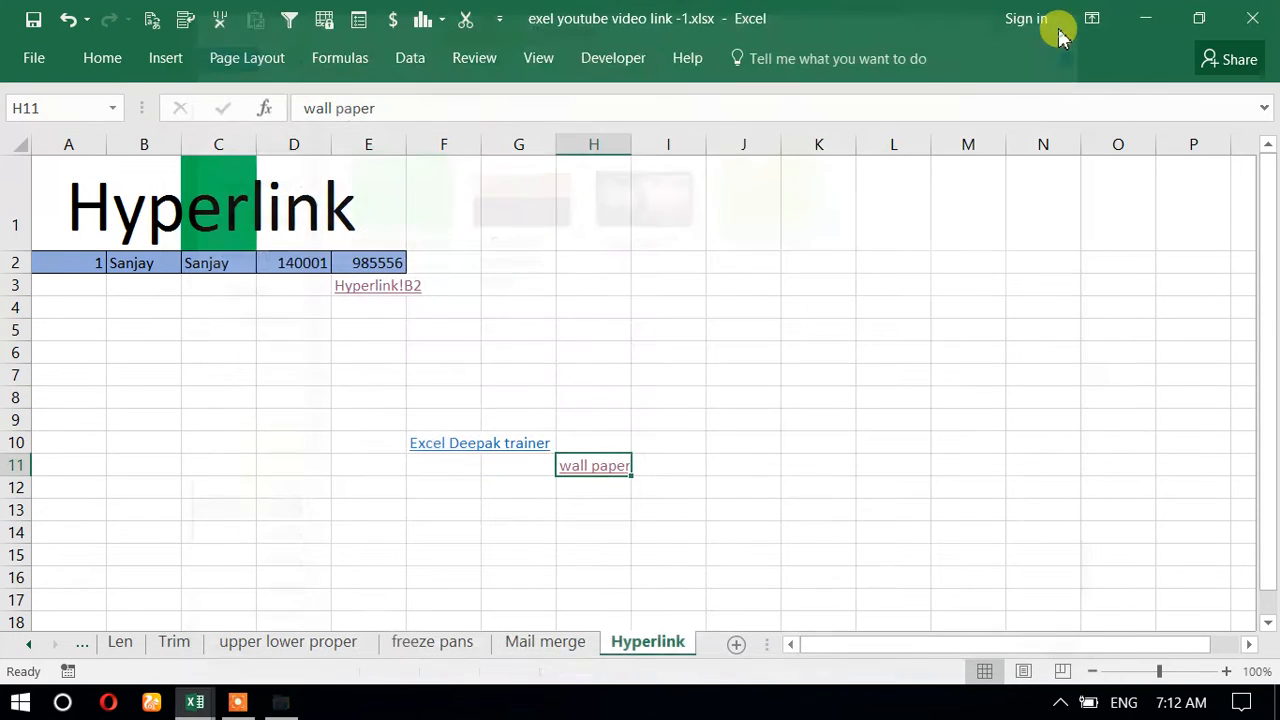
# Step: Start a hyperlink in cell I7 using the browsed pages, with Excel as the display text
pyautogui.click(699, 378)
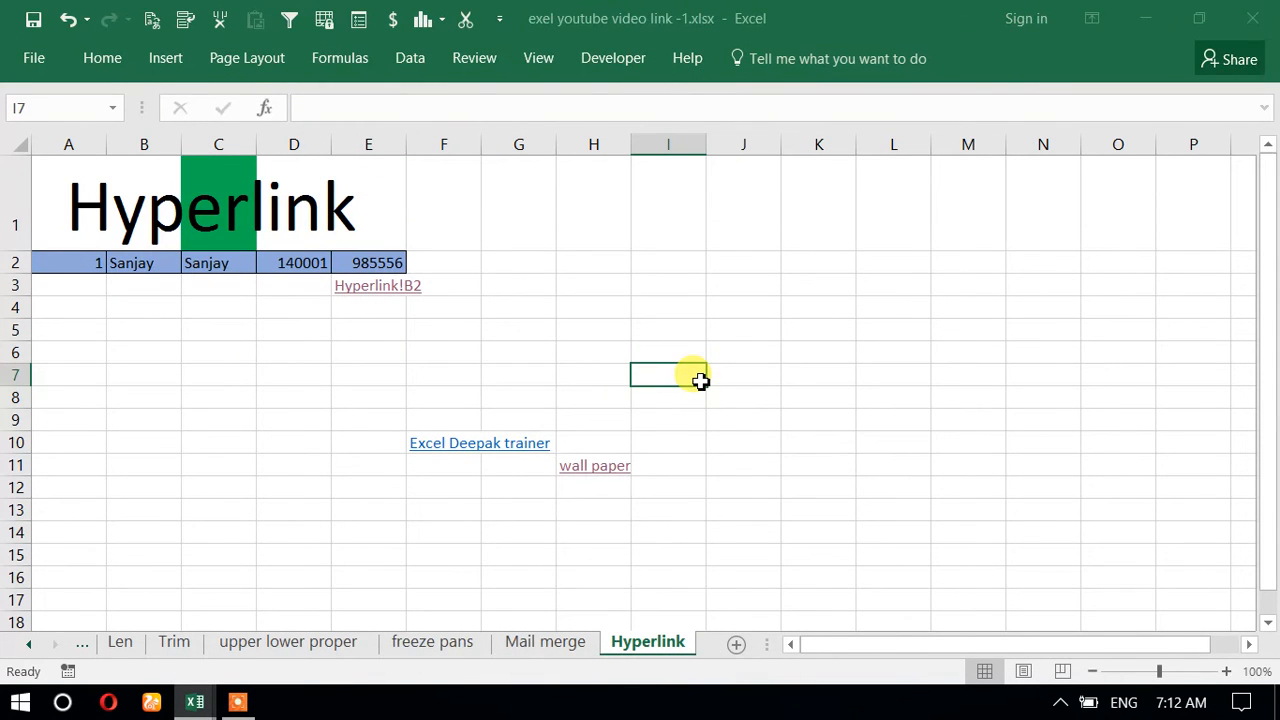
pyautogui.hotkey('ctrl', 'k')
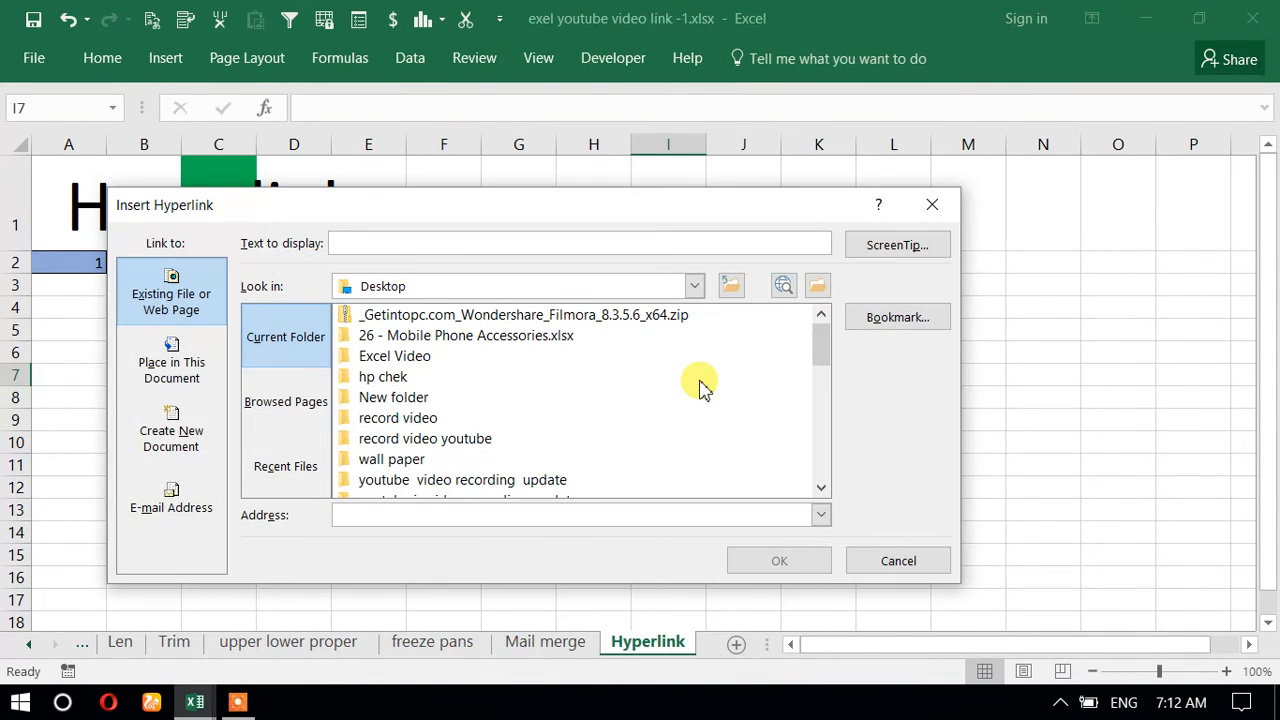
pyautogui.click(300, 408)
pyautogui.click(364, 247)
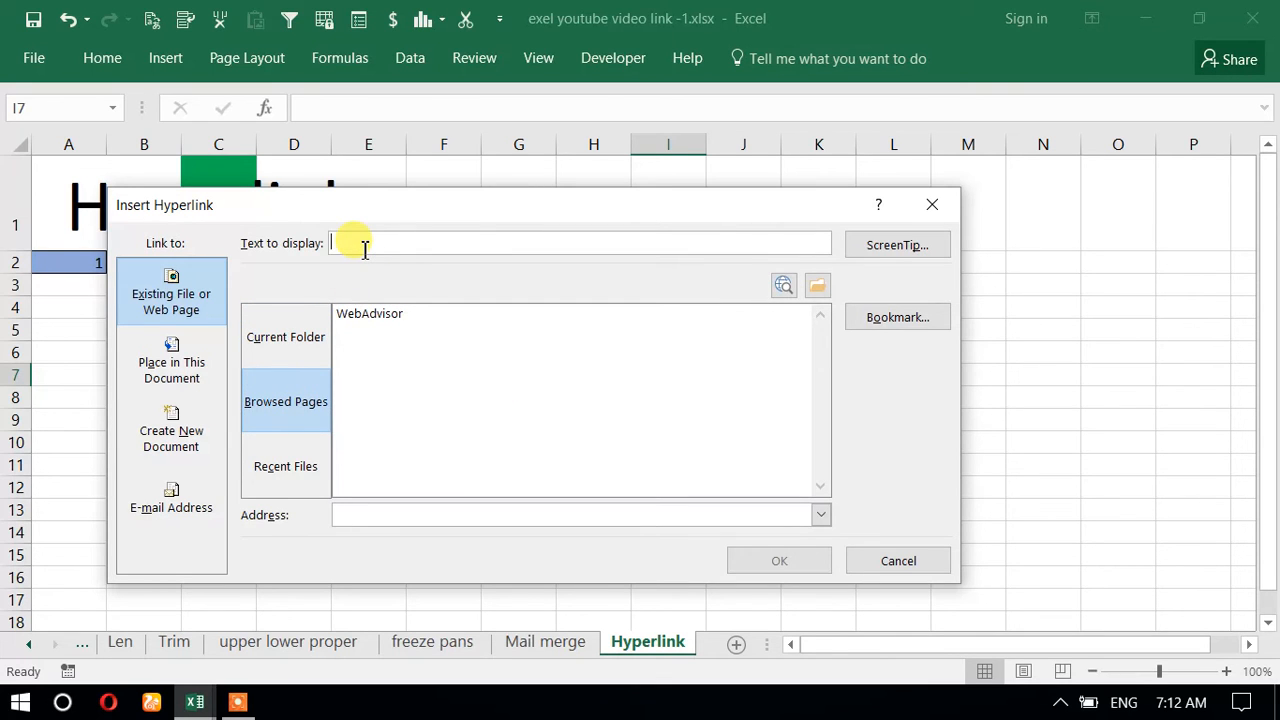
pyautogui.write('Excel')
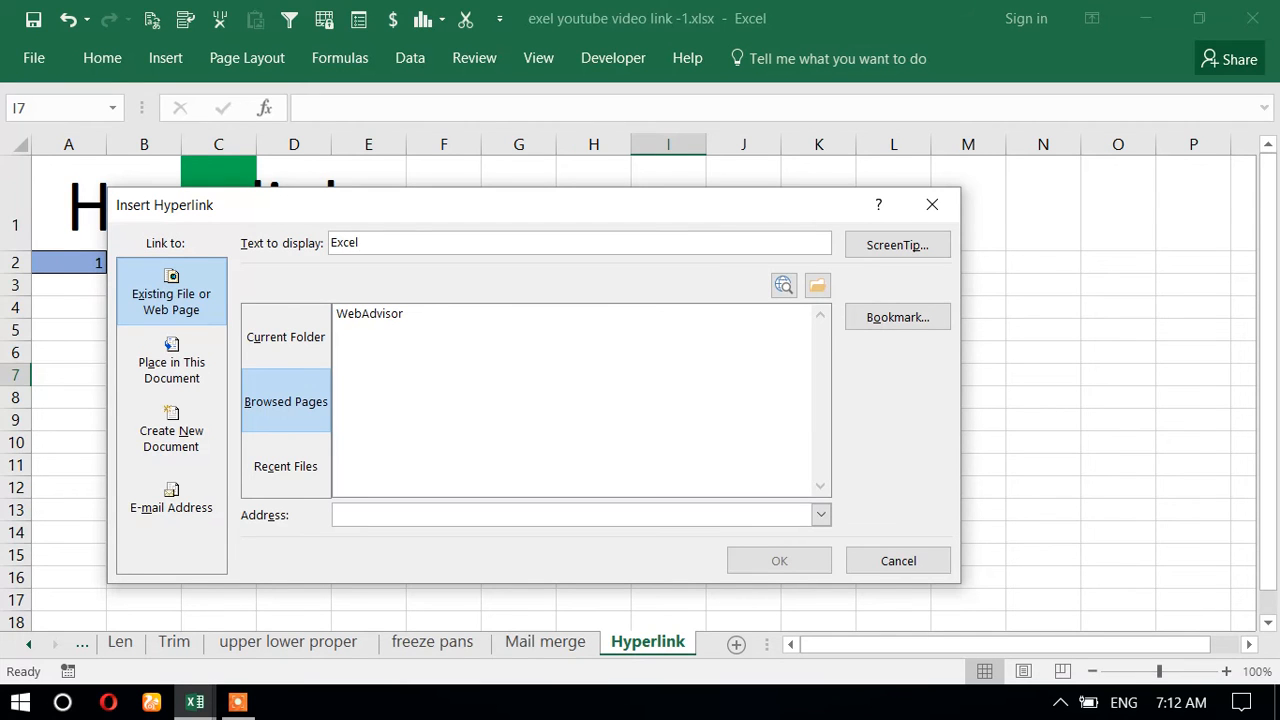
pyautogui.click(240, 703)
pyautogui.rightClick(244, 704)
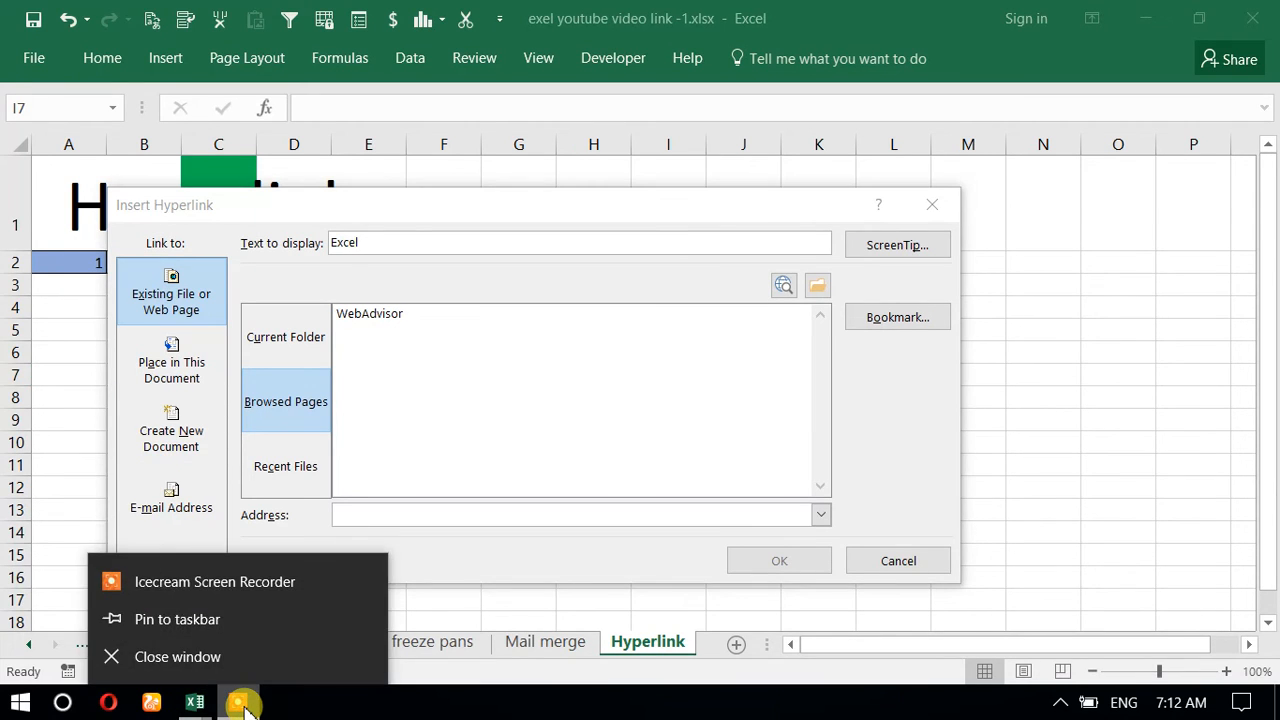
pyautogui.click(262, 586)
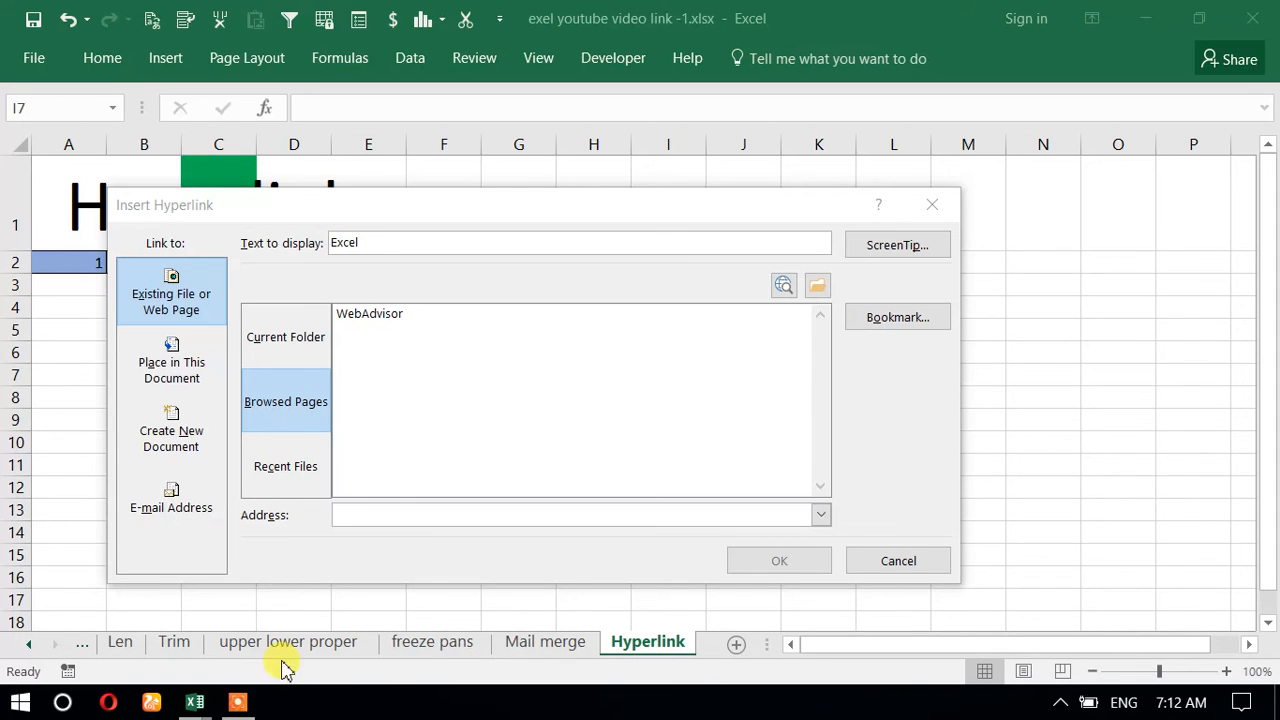
pyautogui.click(240, 703)
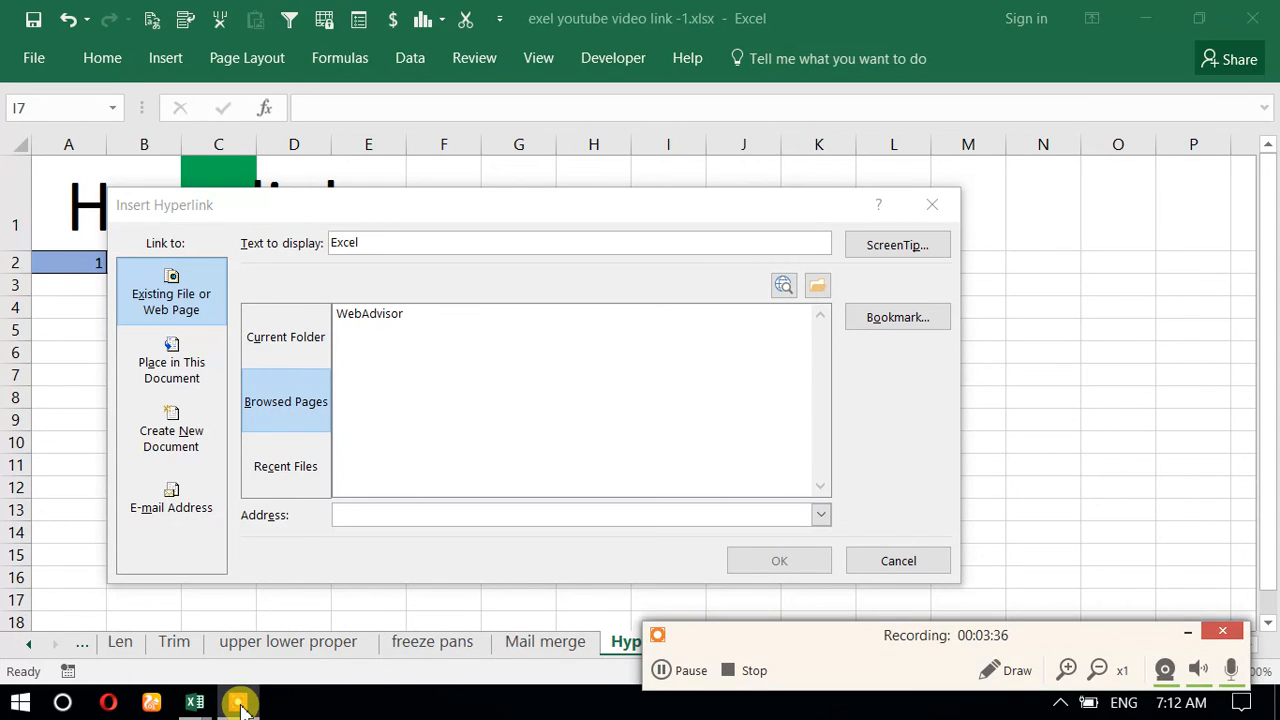
pyautogui.click(472, 451)
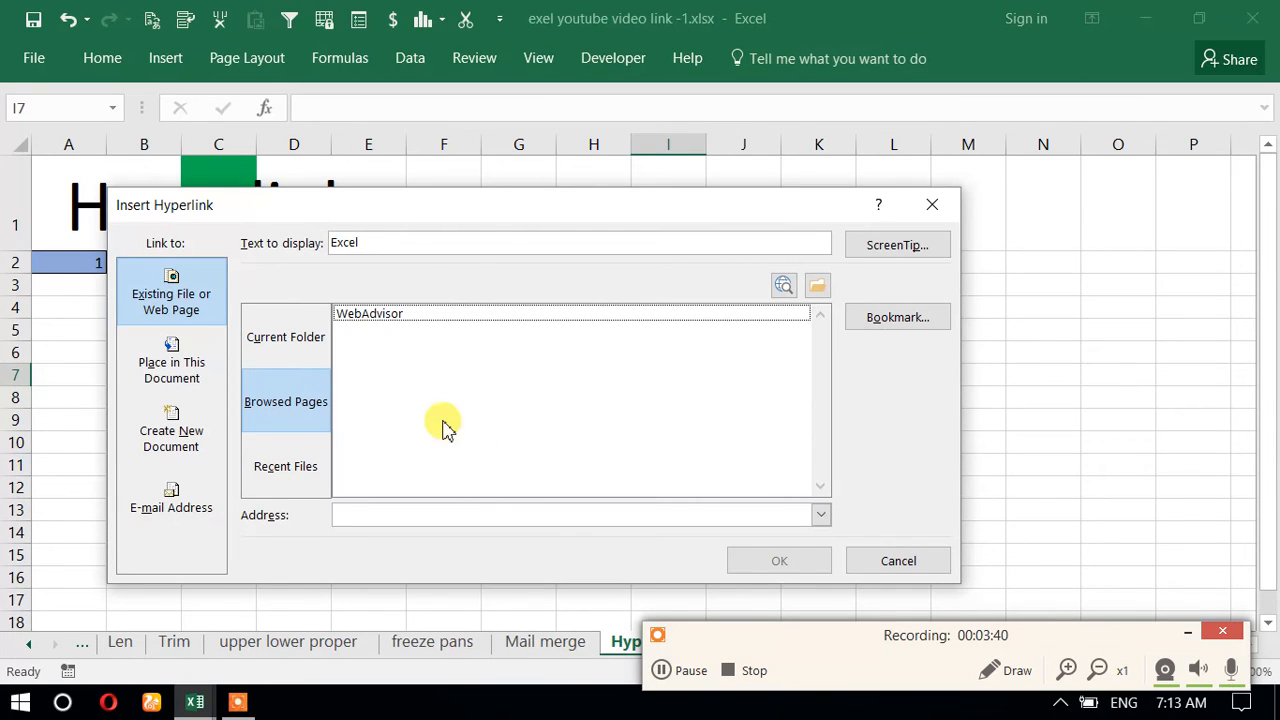
# Step: Extend the I7 hyperlink's display text to the full trainer channel name, enter the same name as its address, and create the link
pyautogui.click(437, 249)
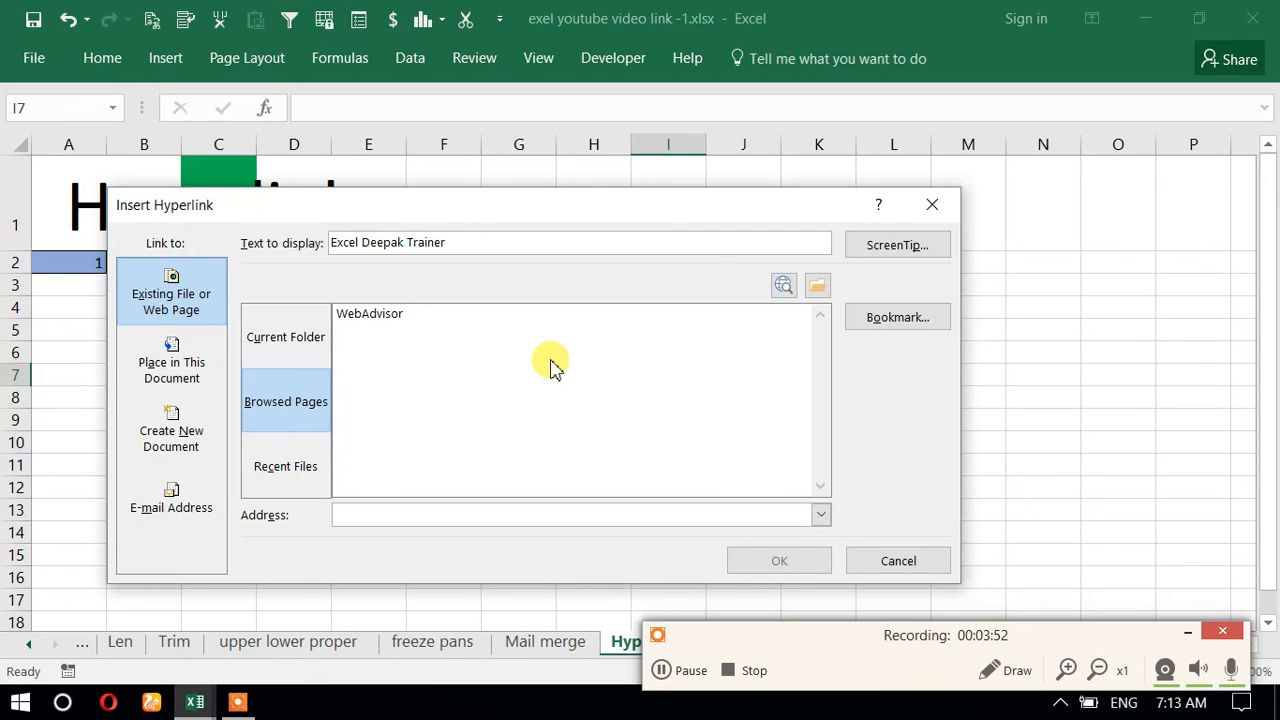
pyautogui.click(459, 520)
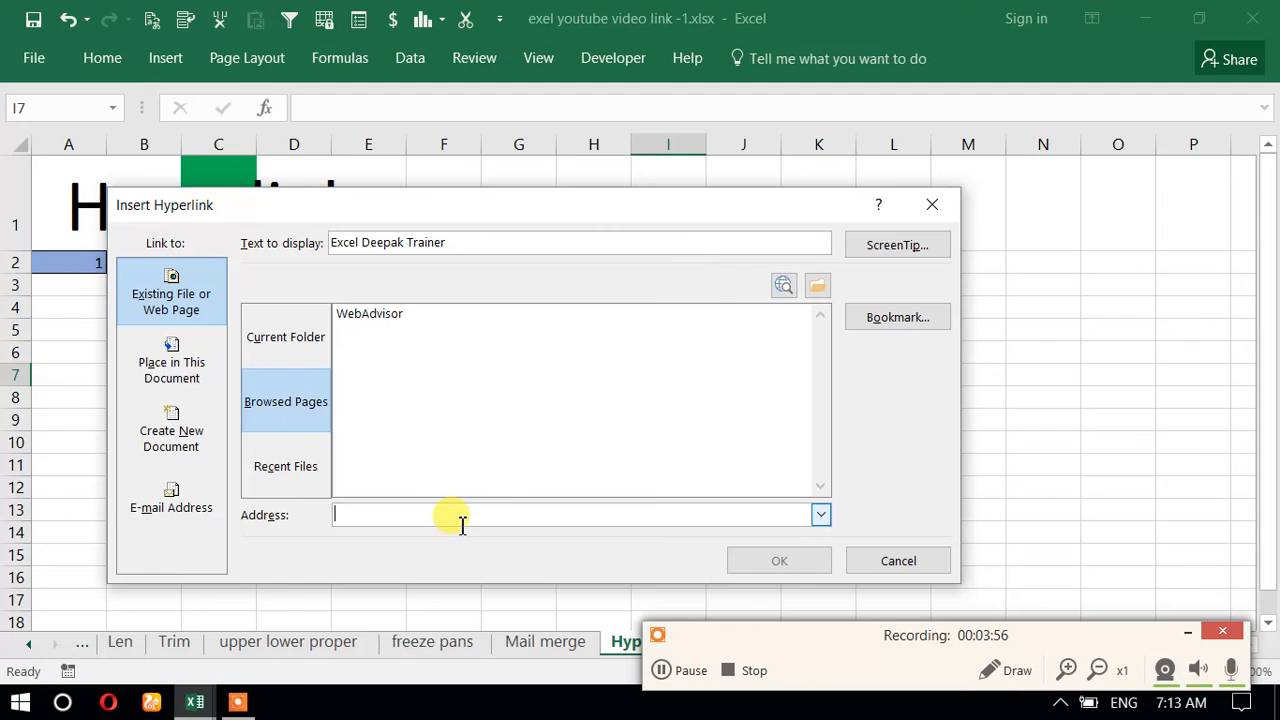
pyautogui.write('E')
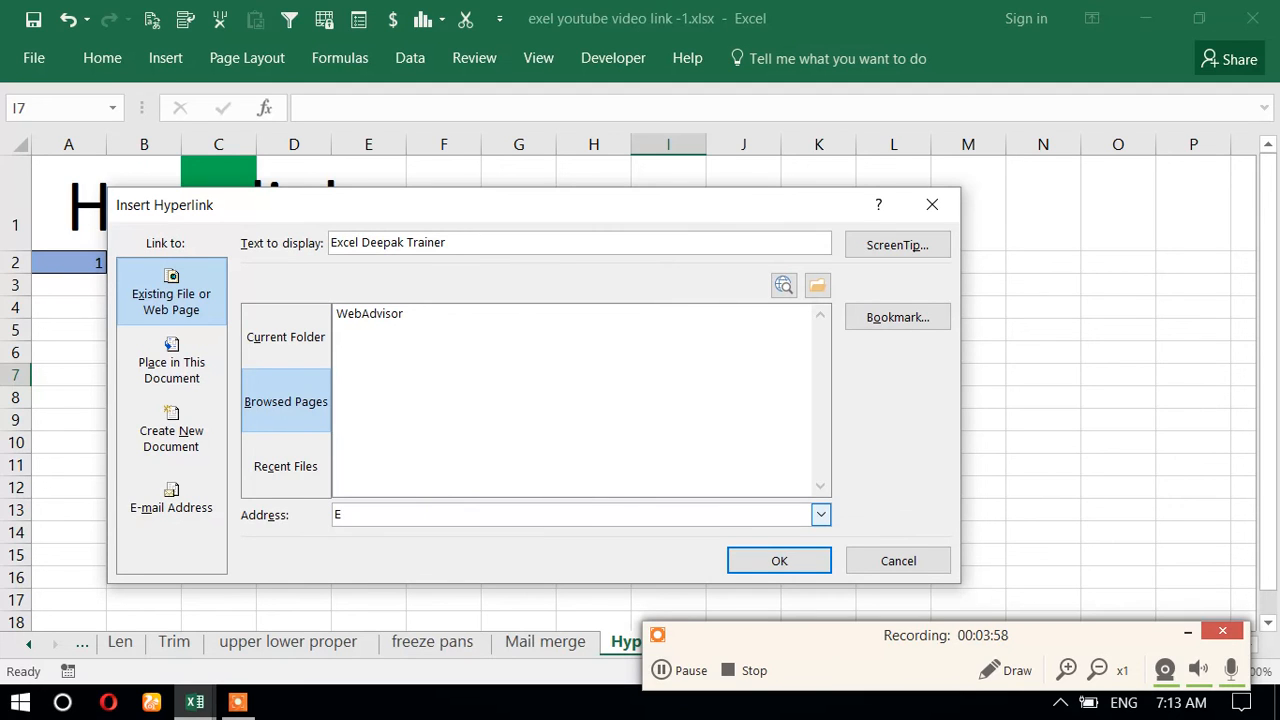
pyautogui.write('xcel Deepak Trainer')
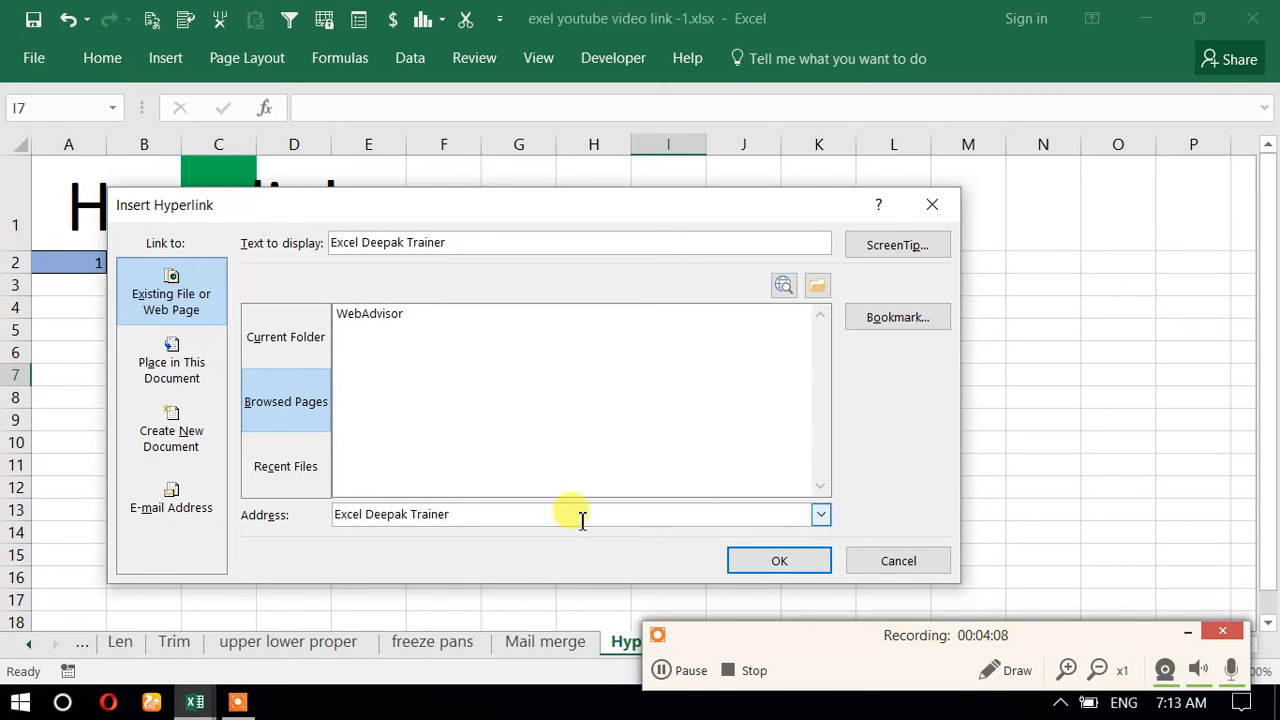
pyautogui.click(750, 563)
pyautogui.click(696, 441)
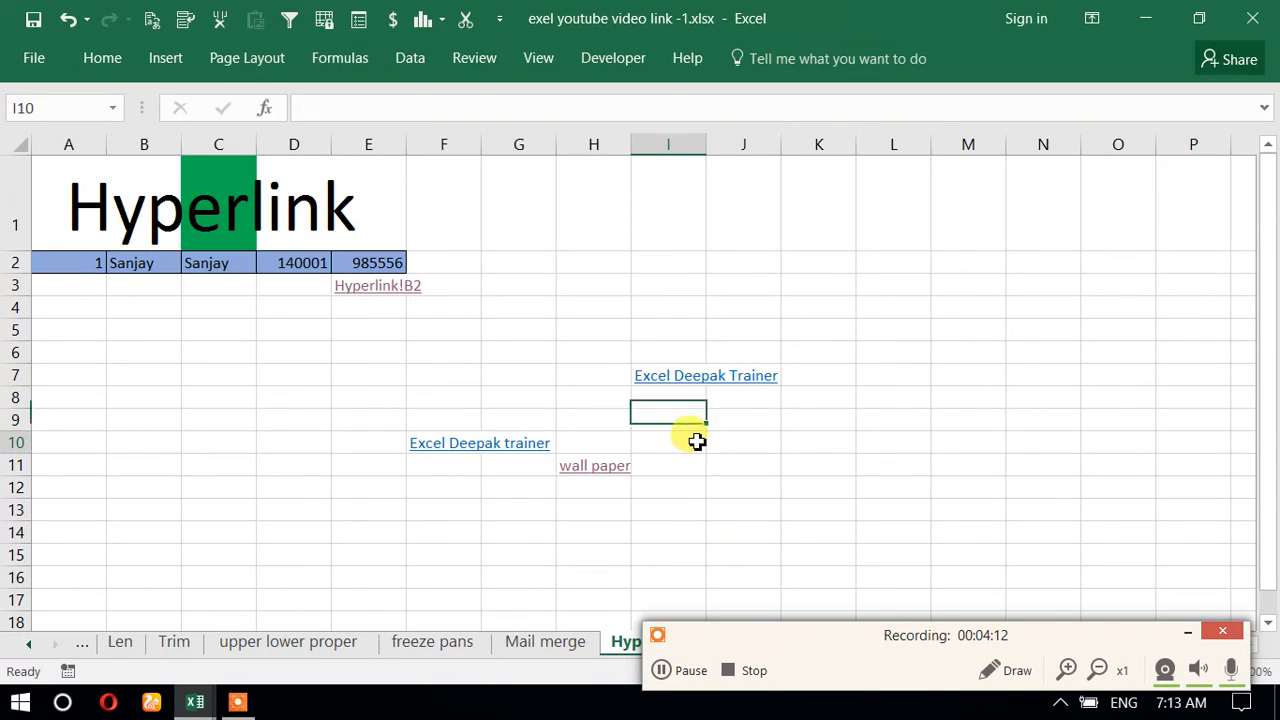
# Step: Try to follow the new hyperlink in cell I7 and return to the sheet
pyautogui.click(659, 379)
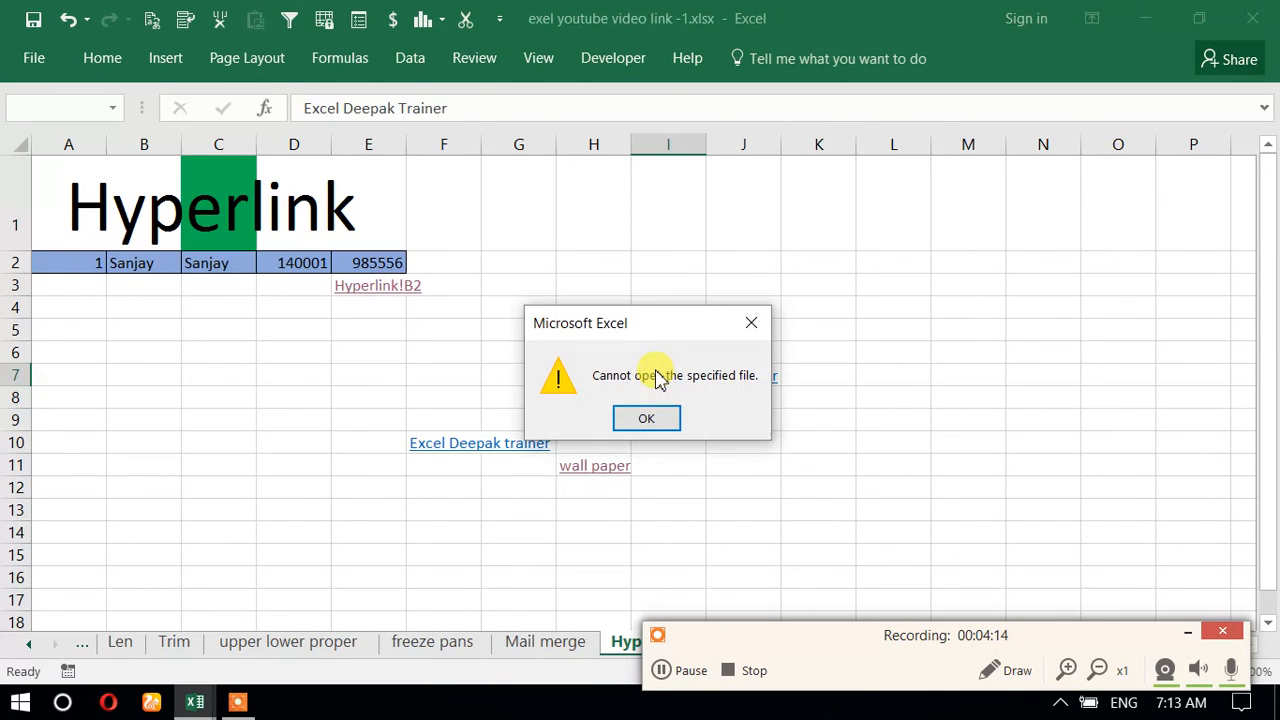
pyautogui.click(650, 418)
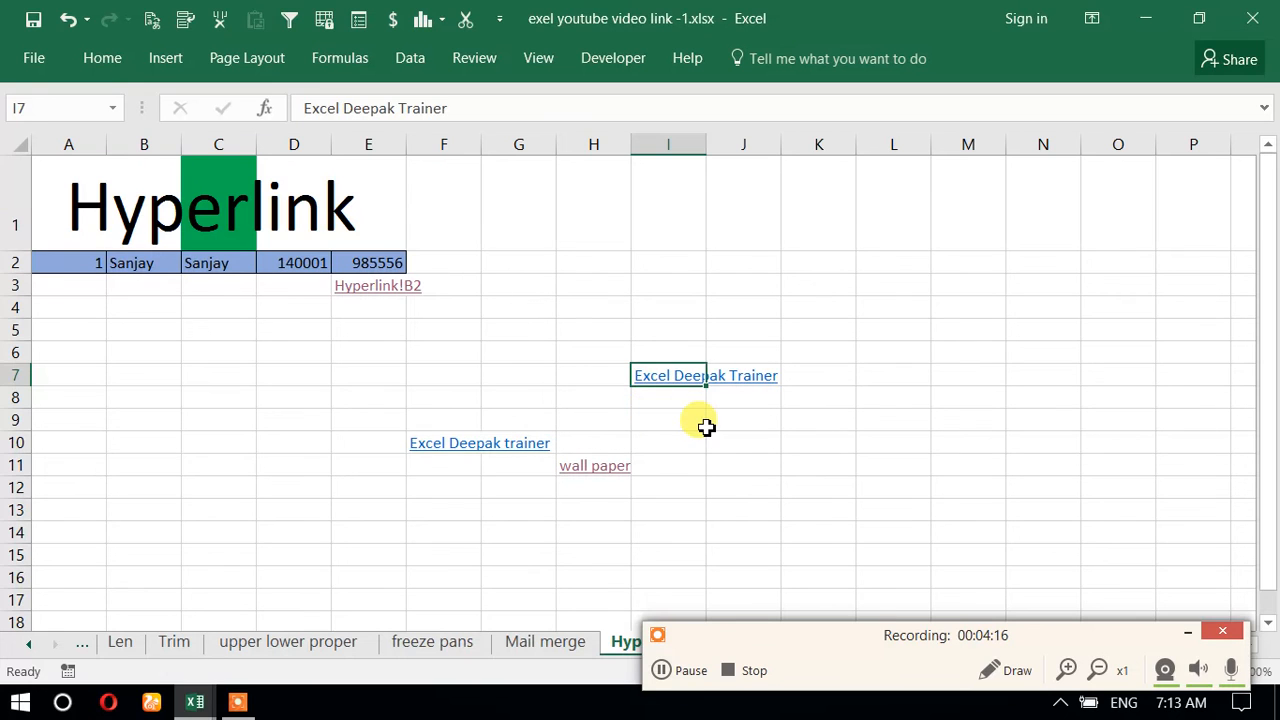
pyautogui.click(698, 421)
pyautogui.click(672, 378)
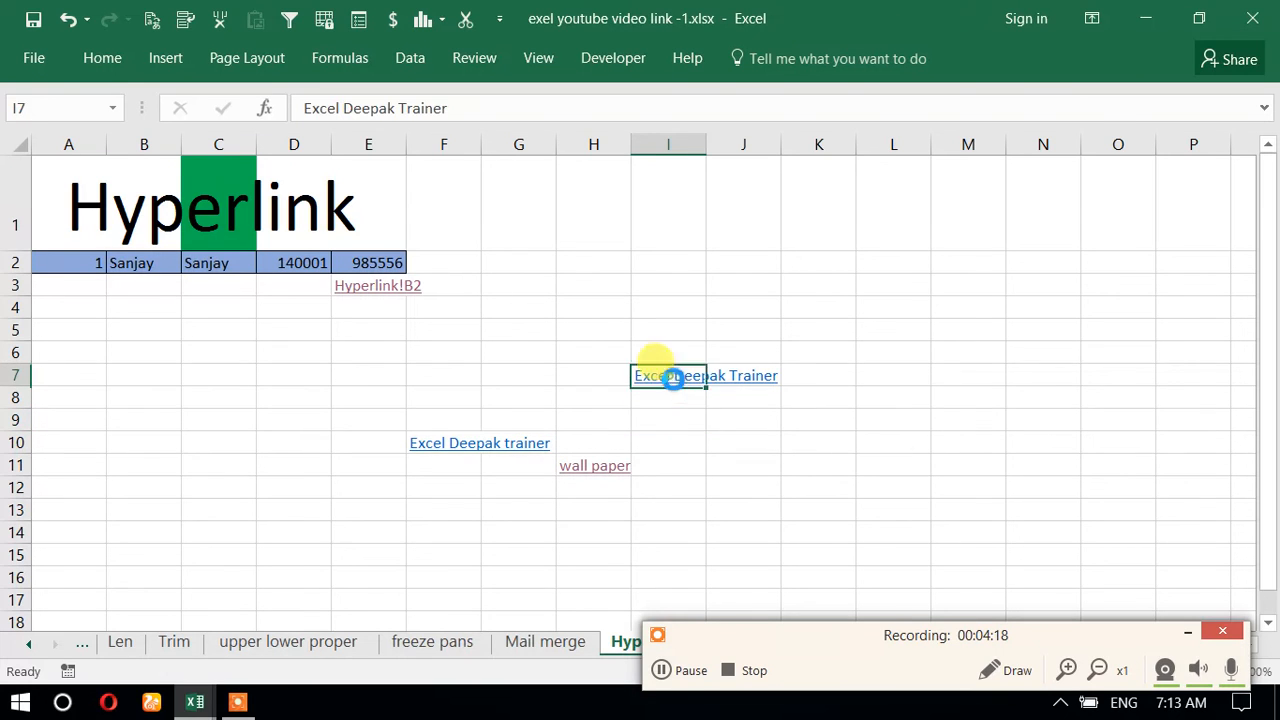
pyautogui.click(650, 418)
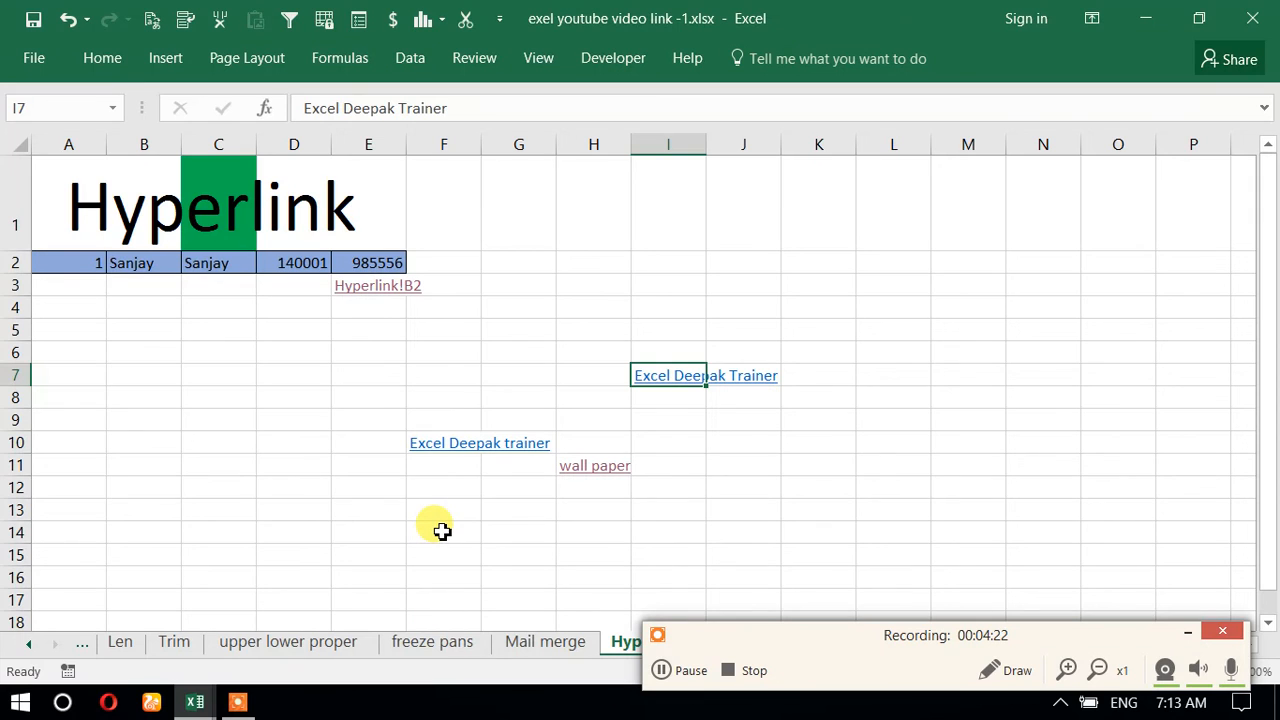
# Step: Review the recent files offered for the hyperlink in cell I7, and remove that link
pyautogui.hotkey('ctrl', 'k')
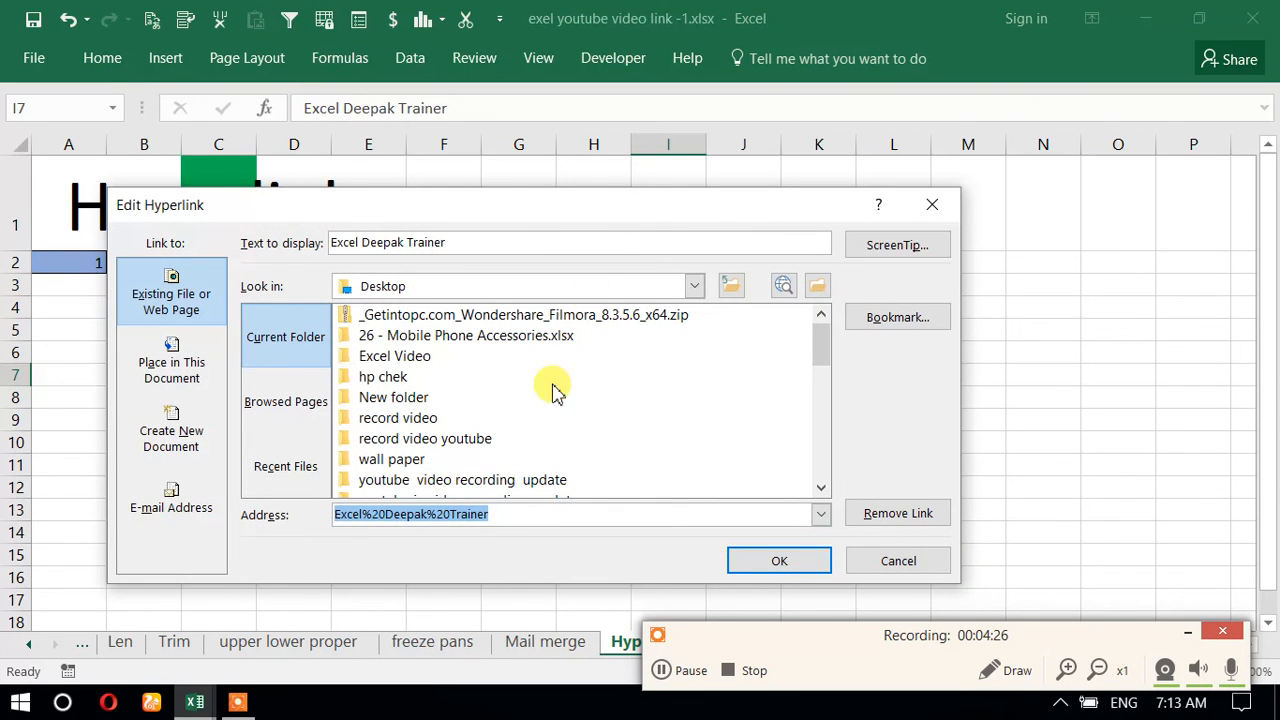
pyautogui.moveTo(626, 220); pyautogui.dragTo(723, 213)
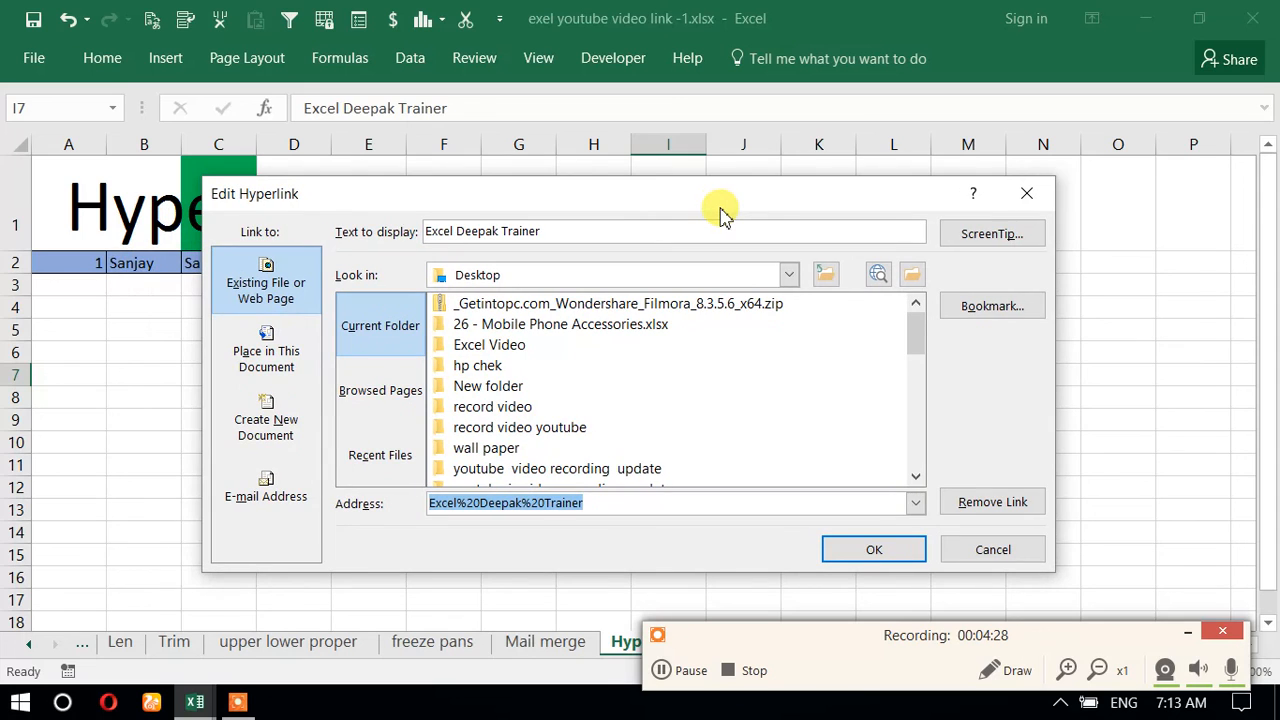
pyautogui.click(380, 470)
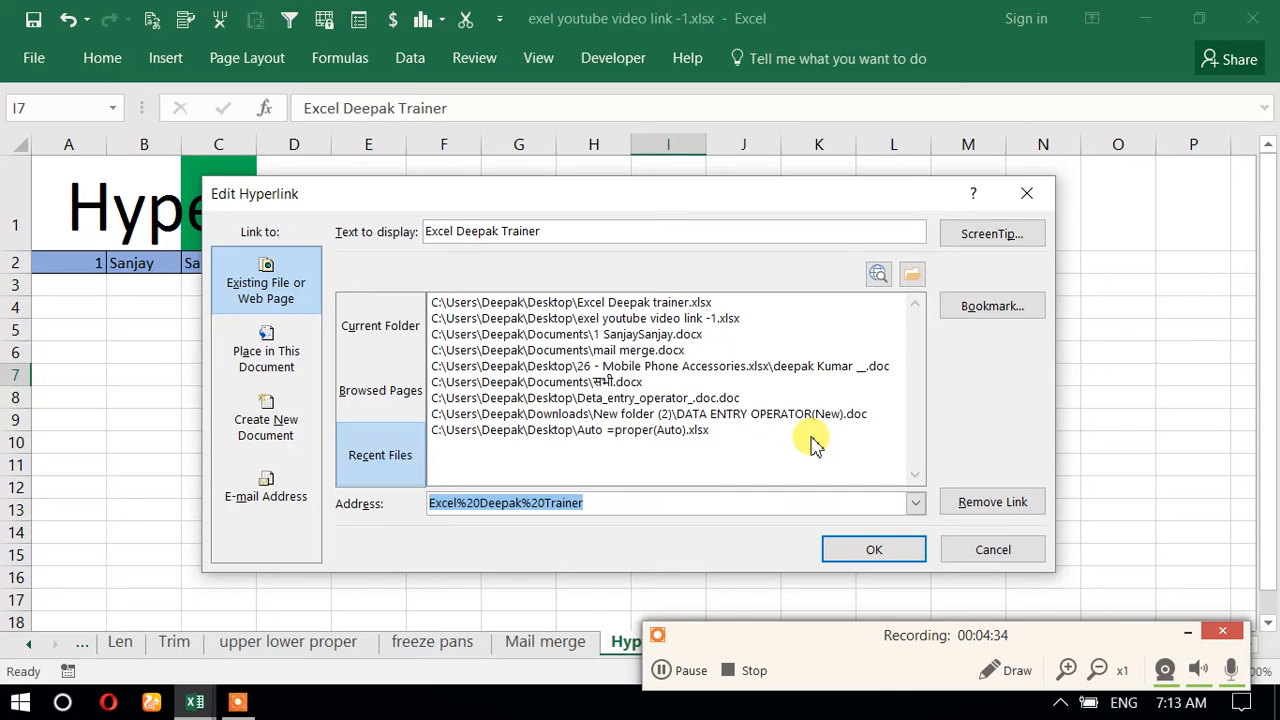
pyautogui.click(975, 503)
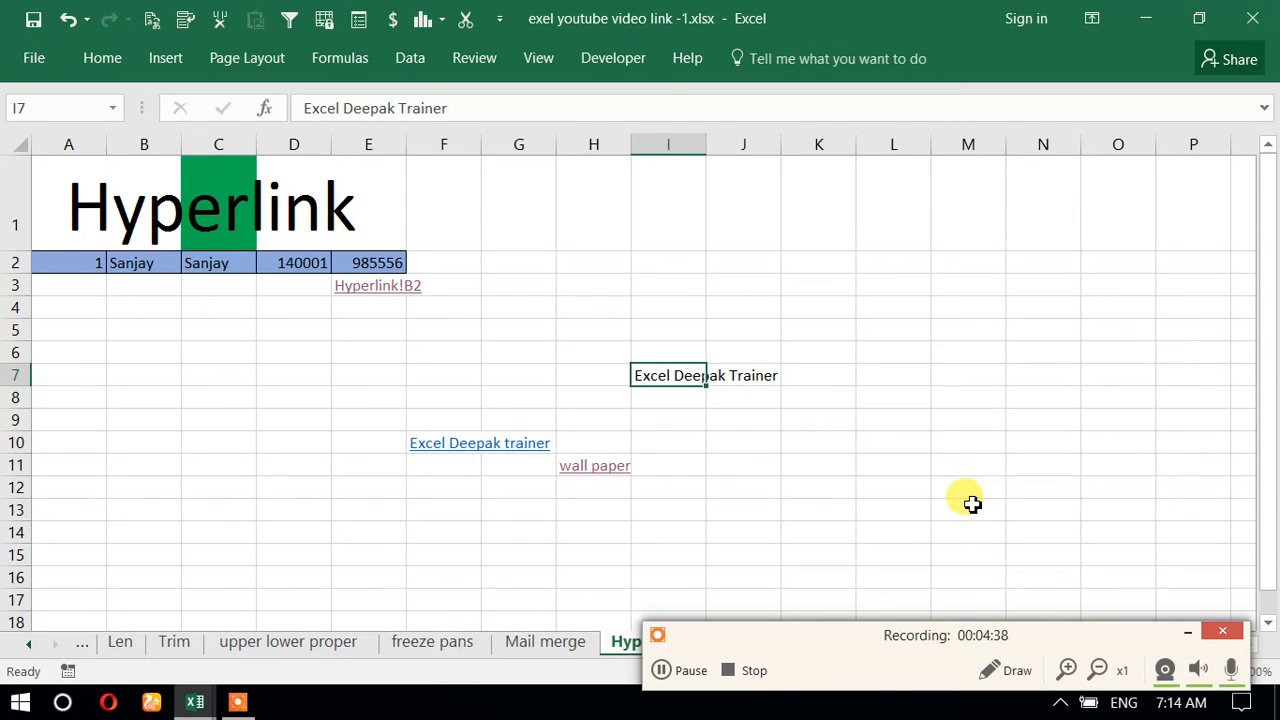
# Step: Follow the wall paper link in cell H11 again, and close the folder window
pyautogui.click(726, 437)
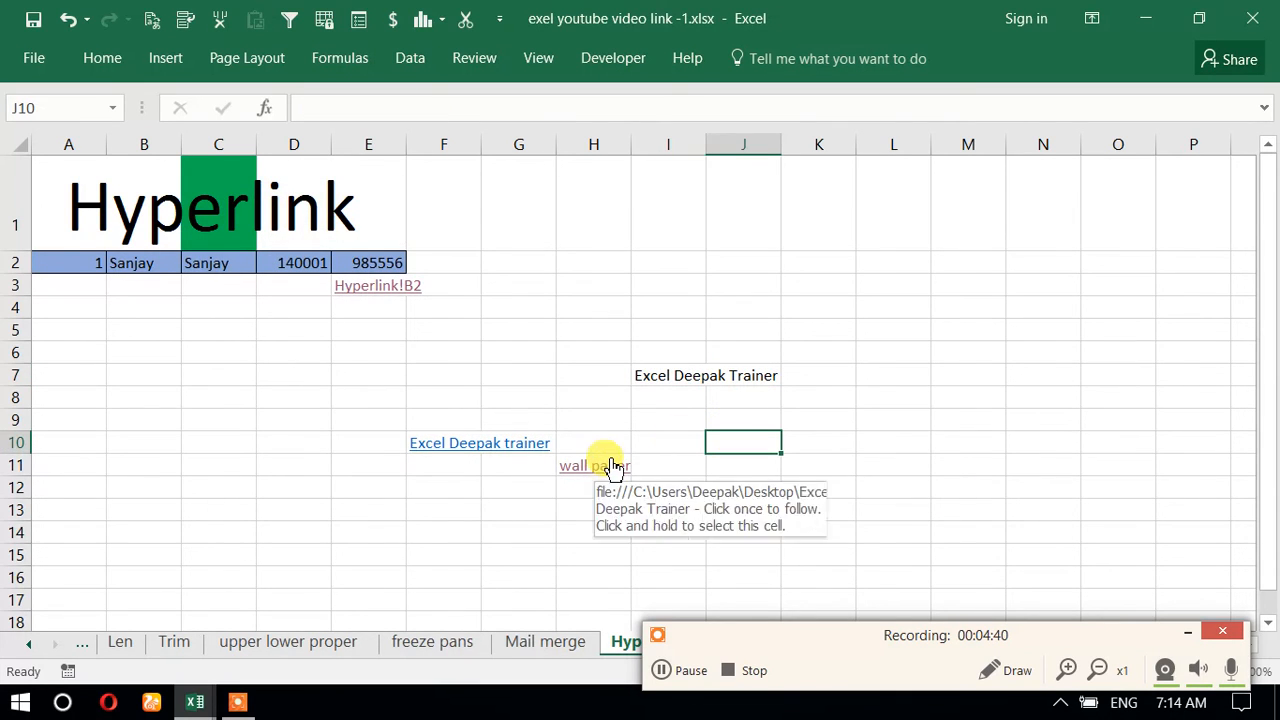
pyautogui.click(610, 467)
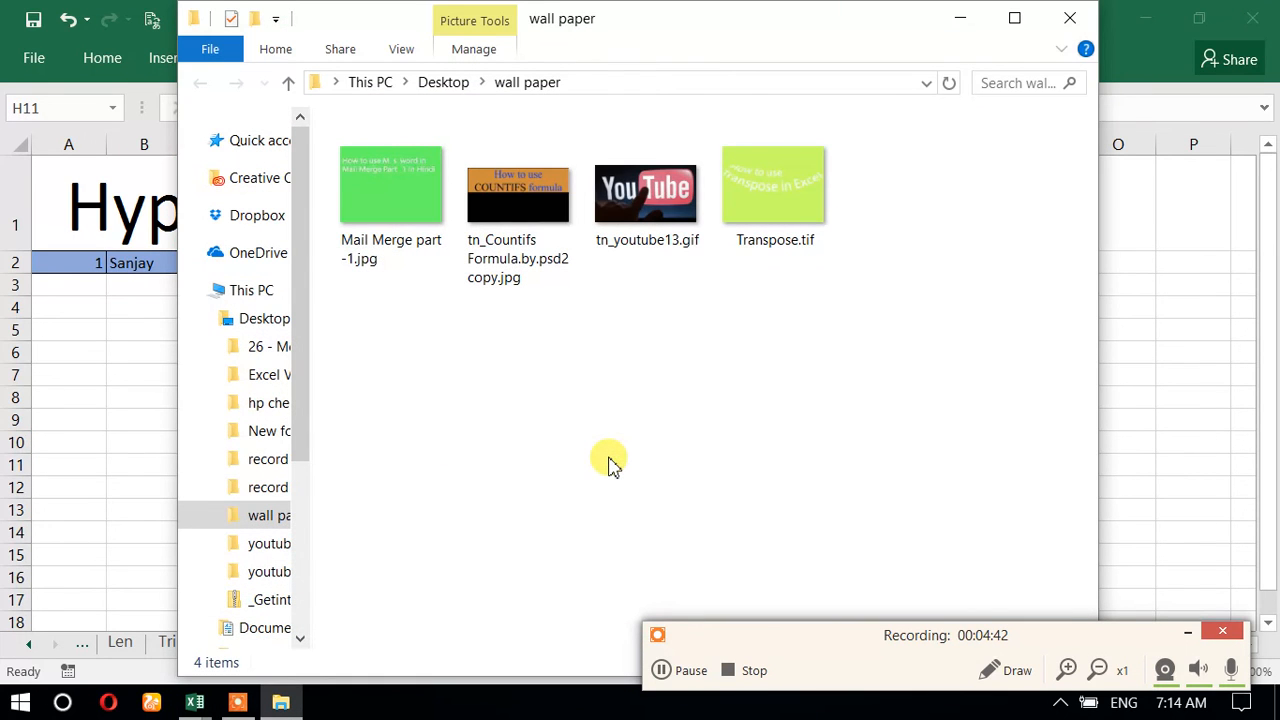
pyautogui.click(1072, 14)
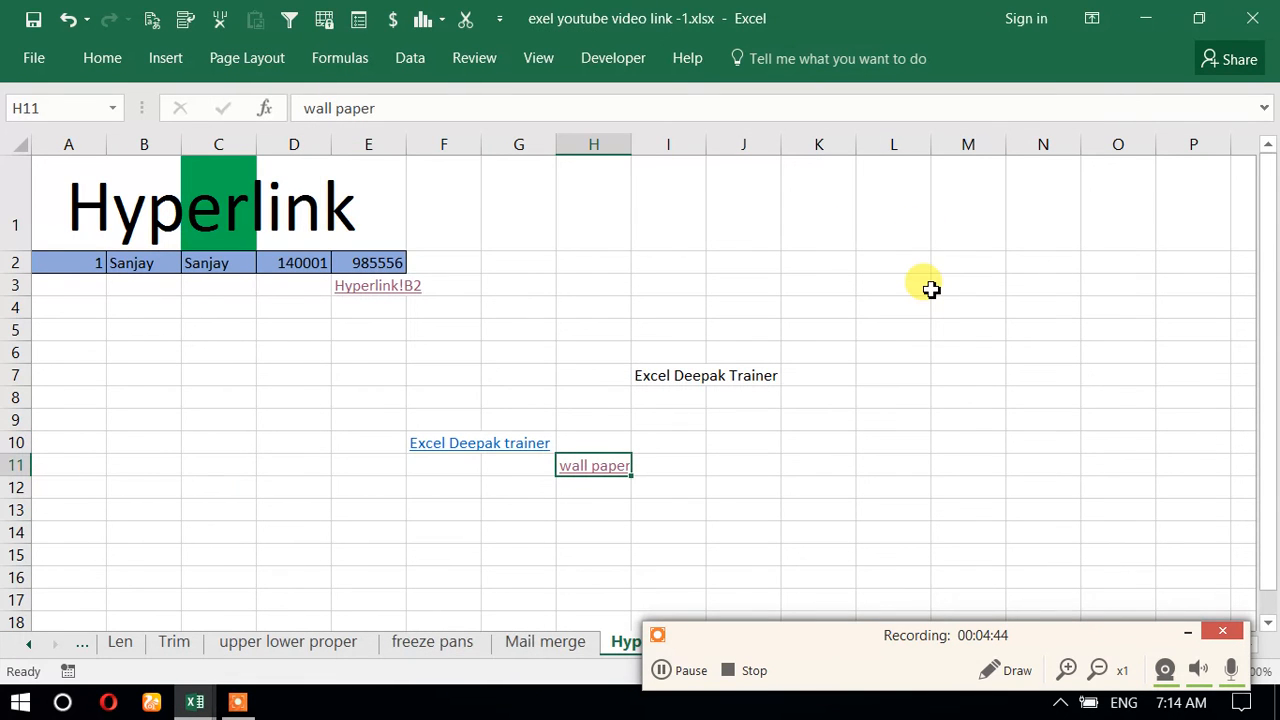
# Step: Remove the hyperlinks from cells H11 and F10, keeping their text
pyautogui.hotkey('ctrl', 'k')
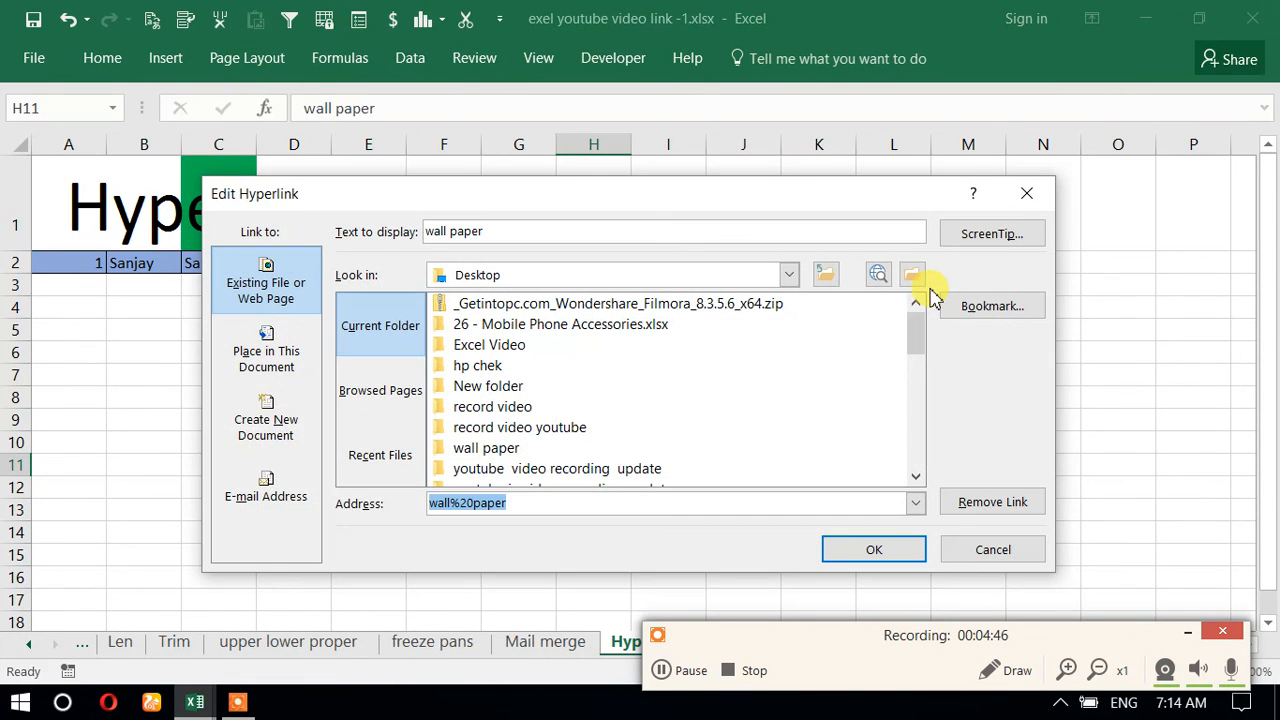
pyautogui.click(973, 500)
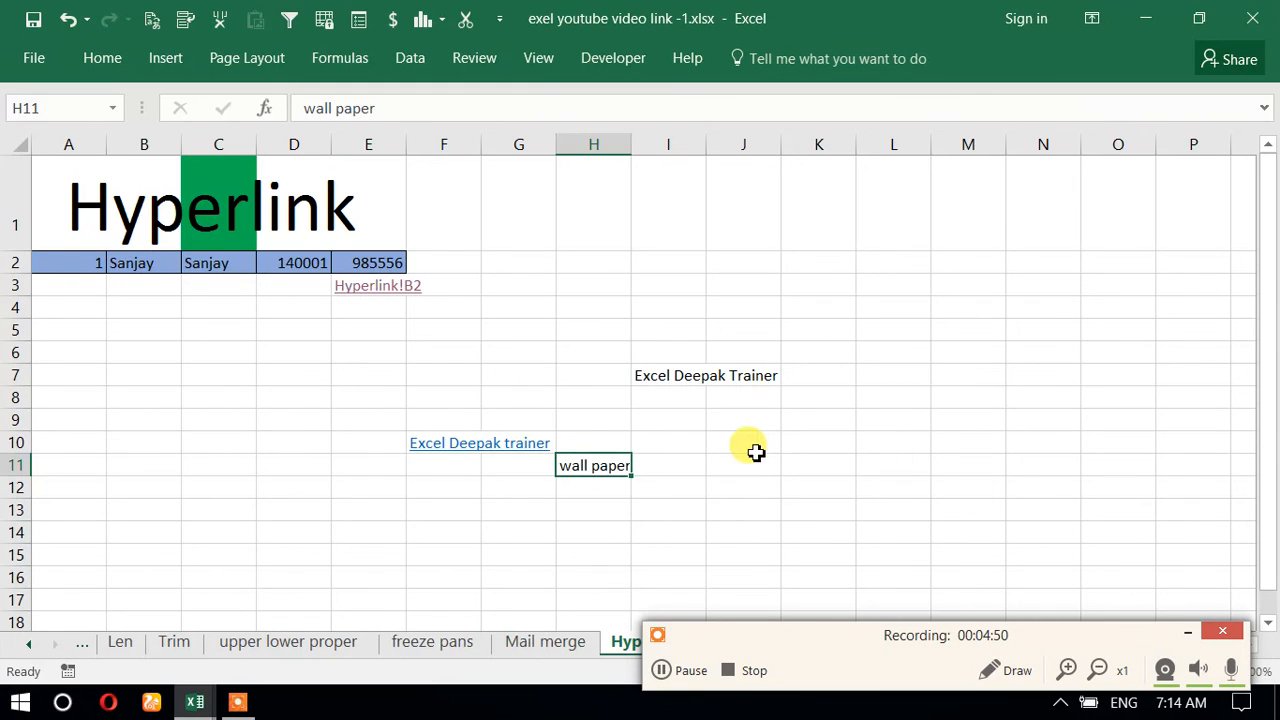
pyautogui.click(445, 442)
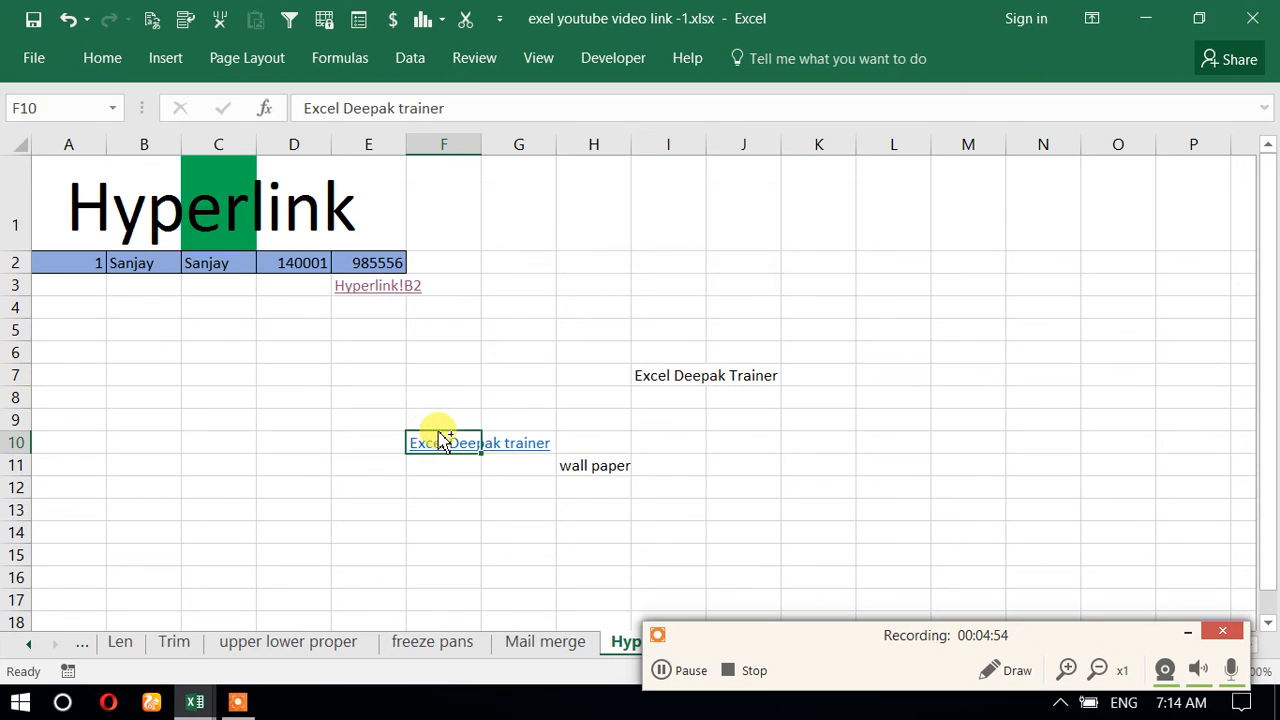
pyautogui.hotkey('ctrl', 'k')
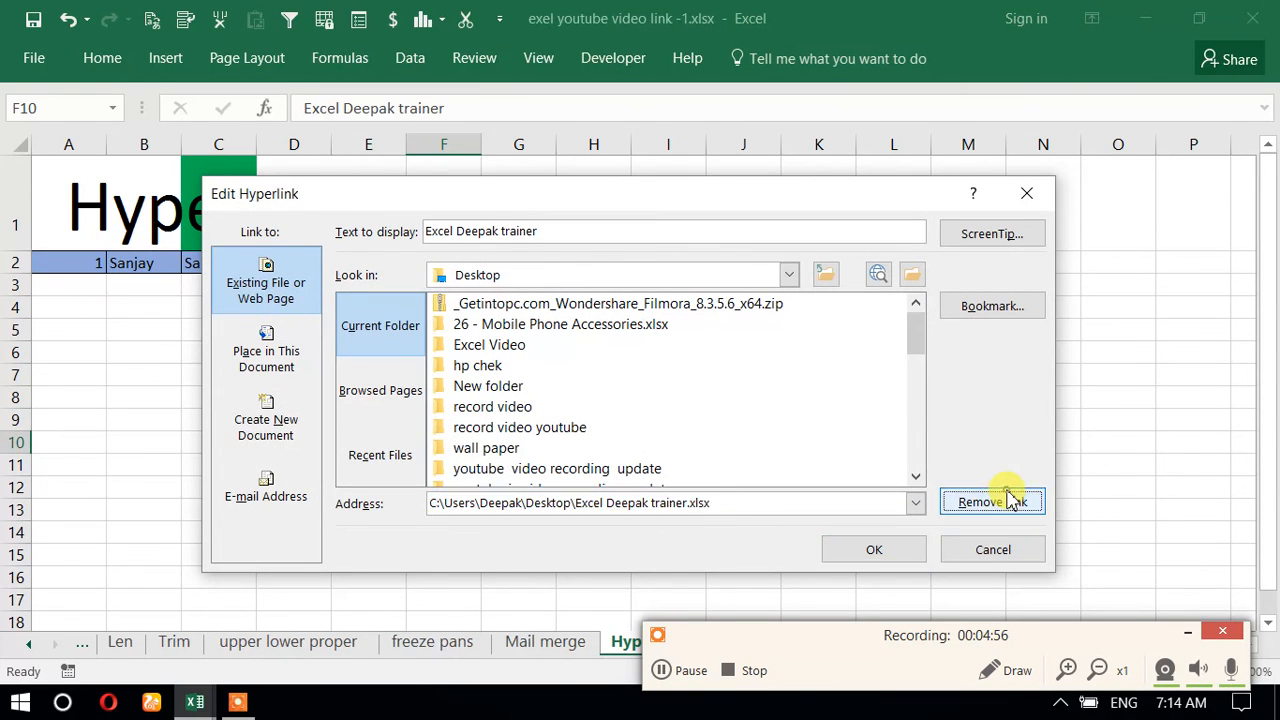
pyautogui.click(1013, 500)
pyautogui.click(820, 437)
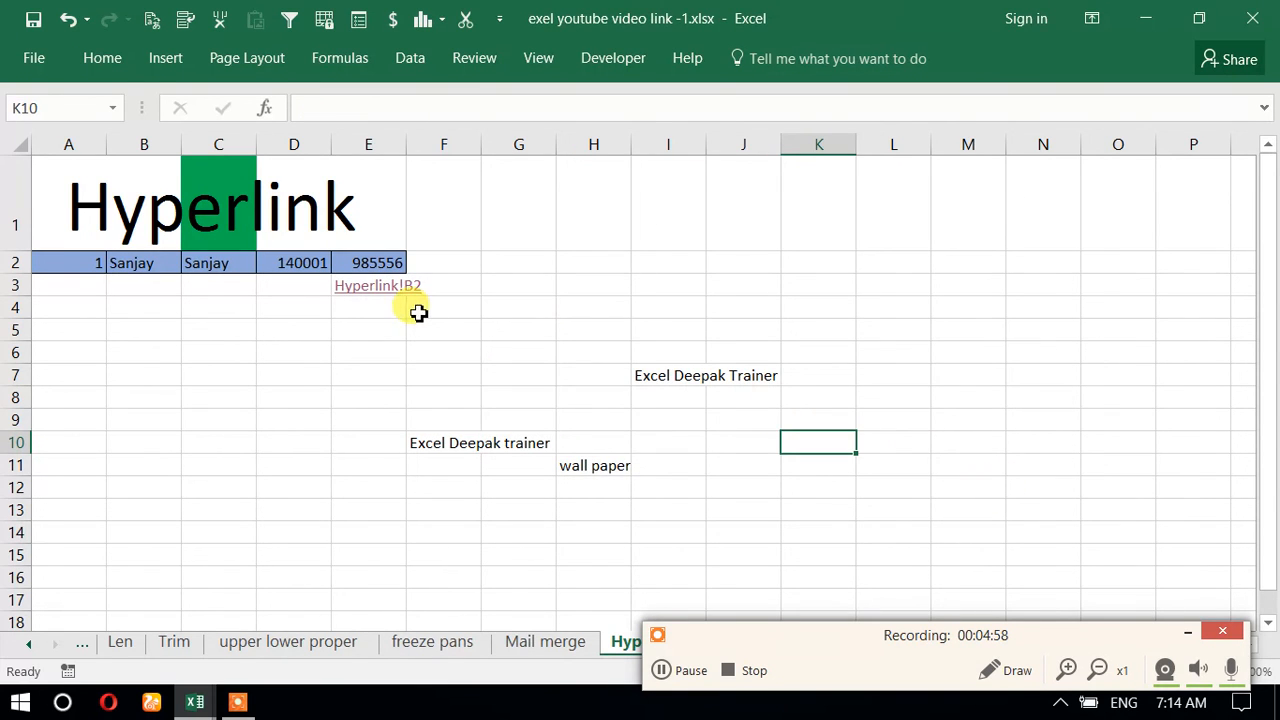